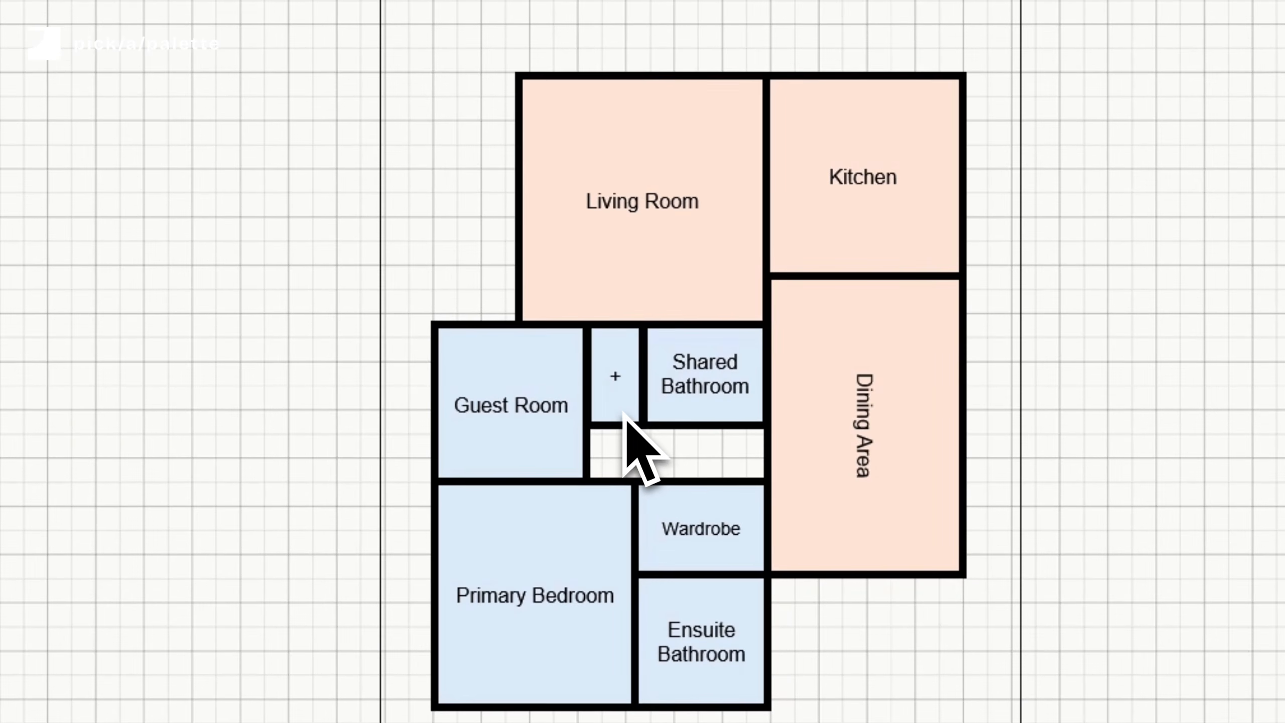
# - Paste a white rectangle into the hallway below the small room and stretch it to reach the Dining Area
pyautogui.hotkey('ctrl', 'v')
pyautogui.moveTo(627, 429); pyautogui.dragTo(615, 508)
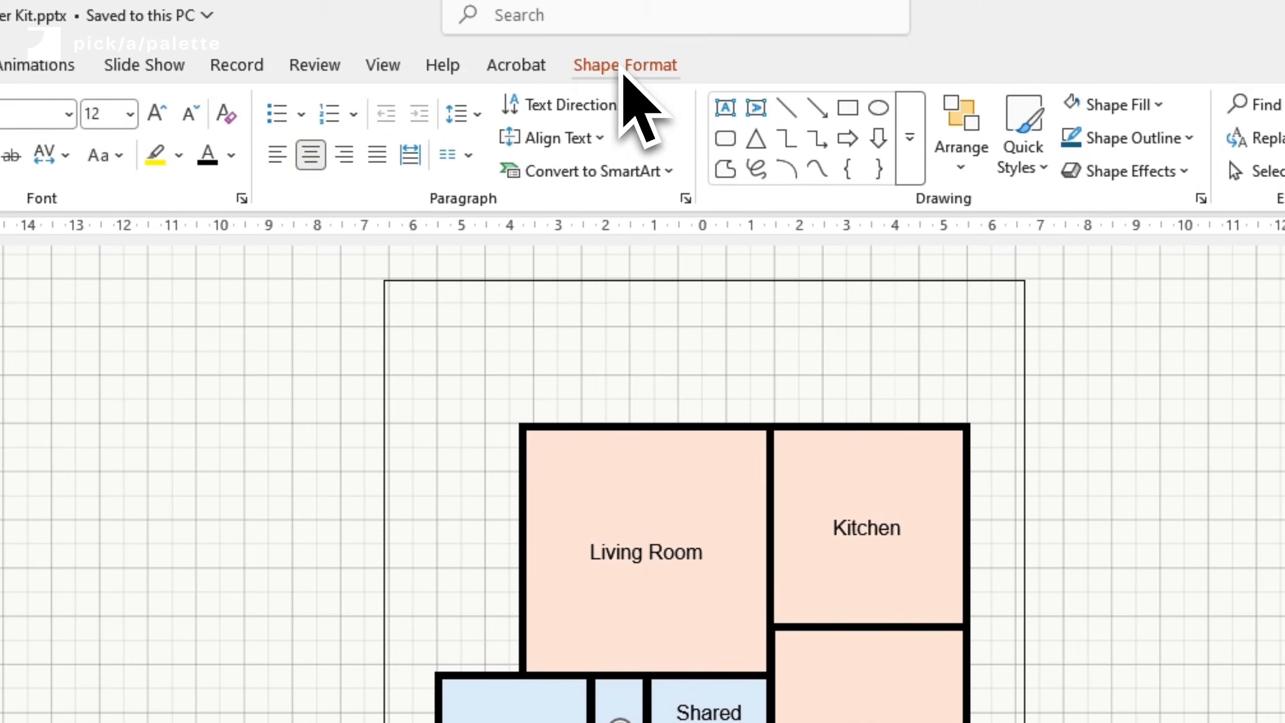
pyautogui.click(625, 65)
pyautogui.click(501, 117)
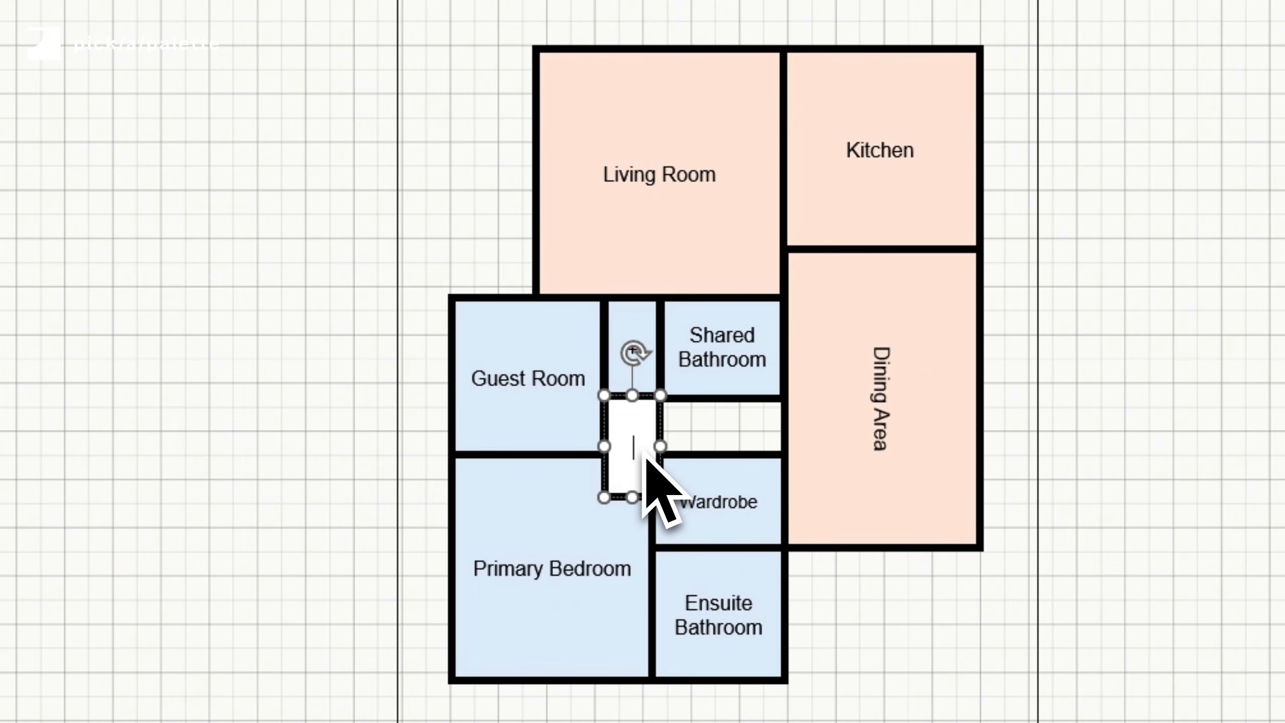
pyautogui.moveTo(660, 445); pyautogui.dragTo(743, 439)
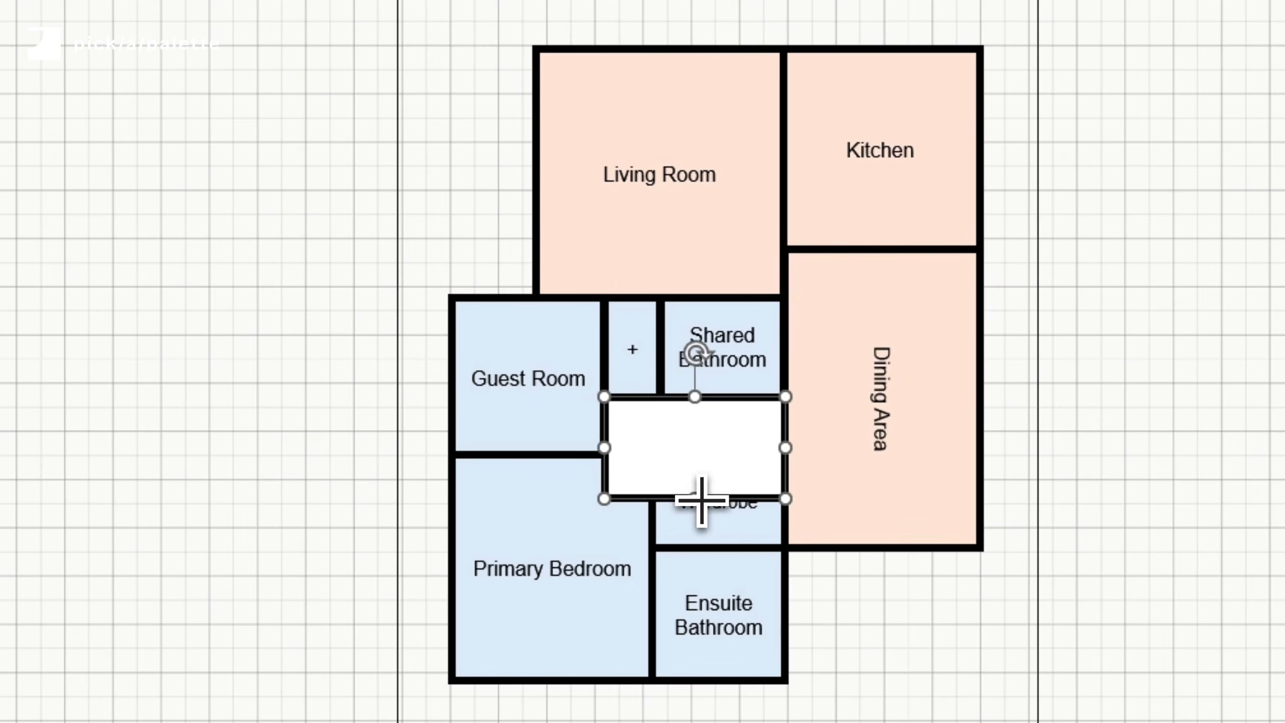
pyautogui.moveTo(700, 496); pyautogui.dragTo(716, 455)
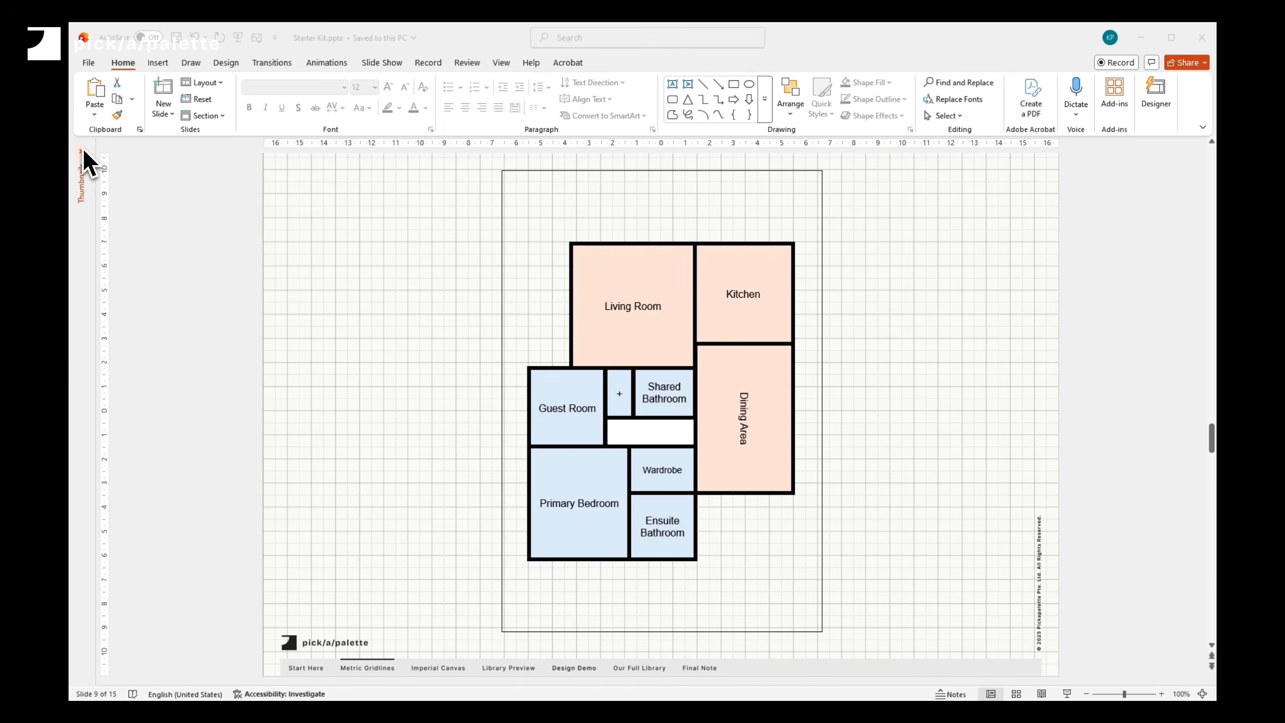
# - Go to the Library Preview slide and copy the Swing Door stencil
pyautogui.click(81, 148)
pyautogui.scroll(-1, 127, 586)
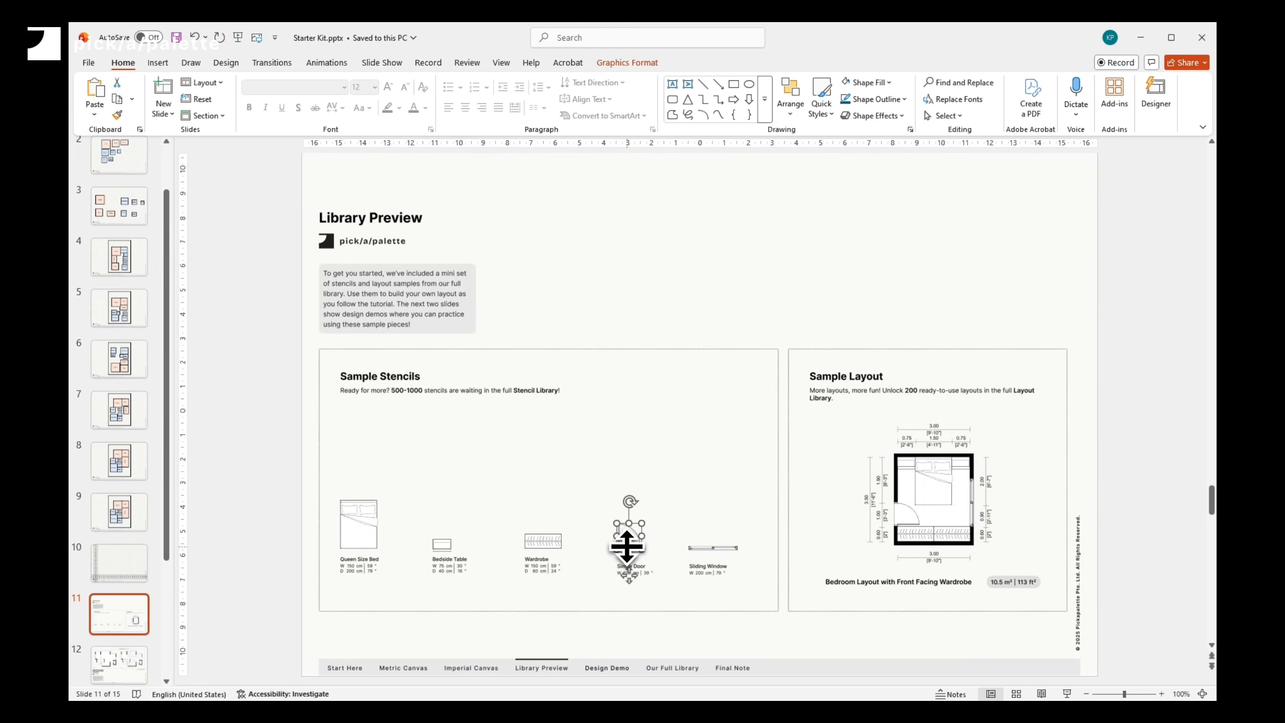
pyautogui.rightClick(628, 547)
pyautogui.click(689, 273)
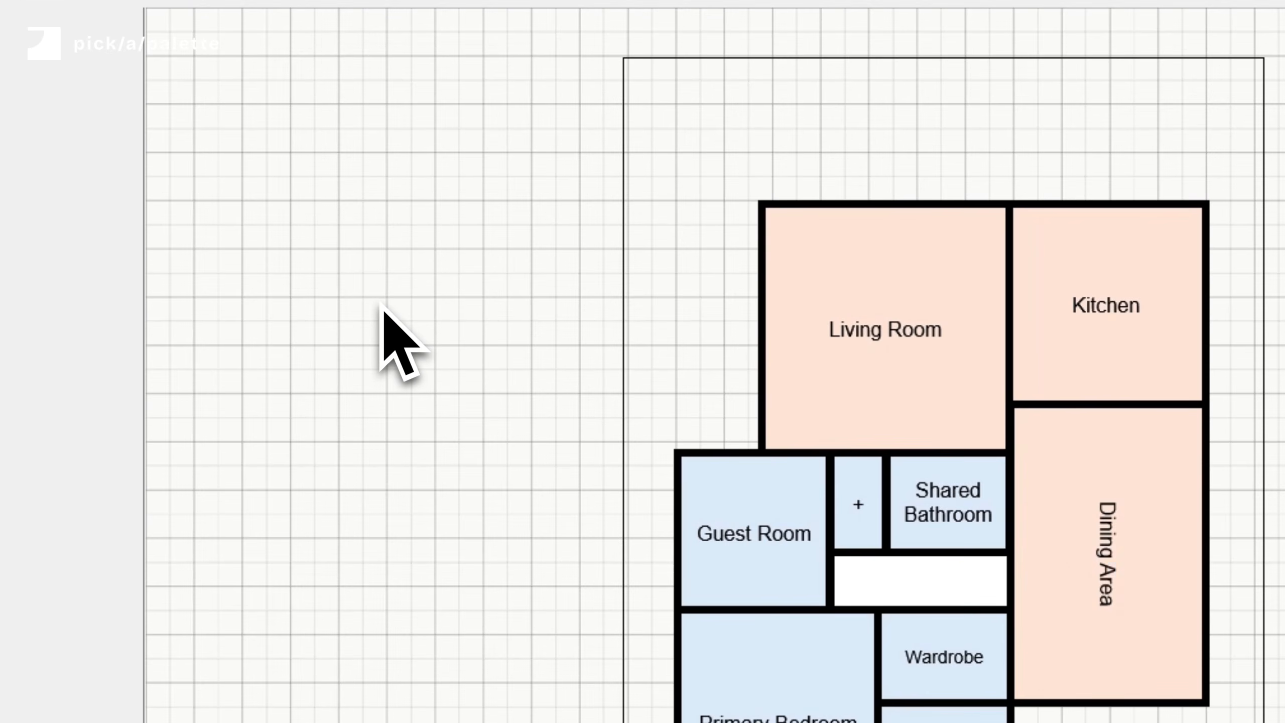
# - Paste the door as a picture on the floor plan and place it on the Dining Area's lower wall
pyautogui.rightClick(381, 304)
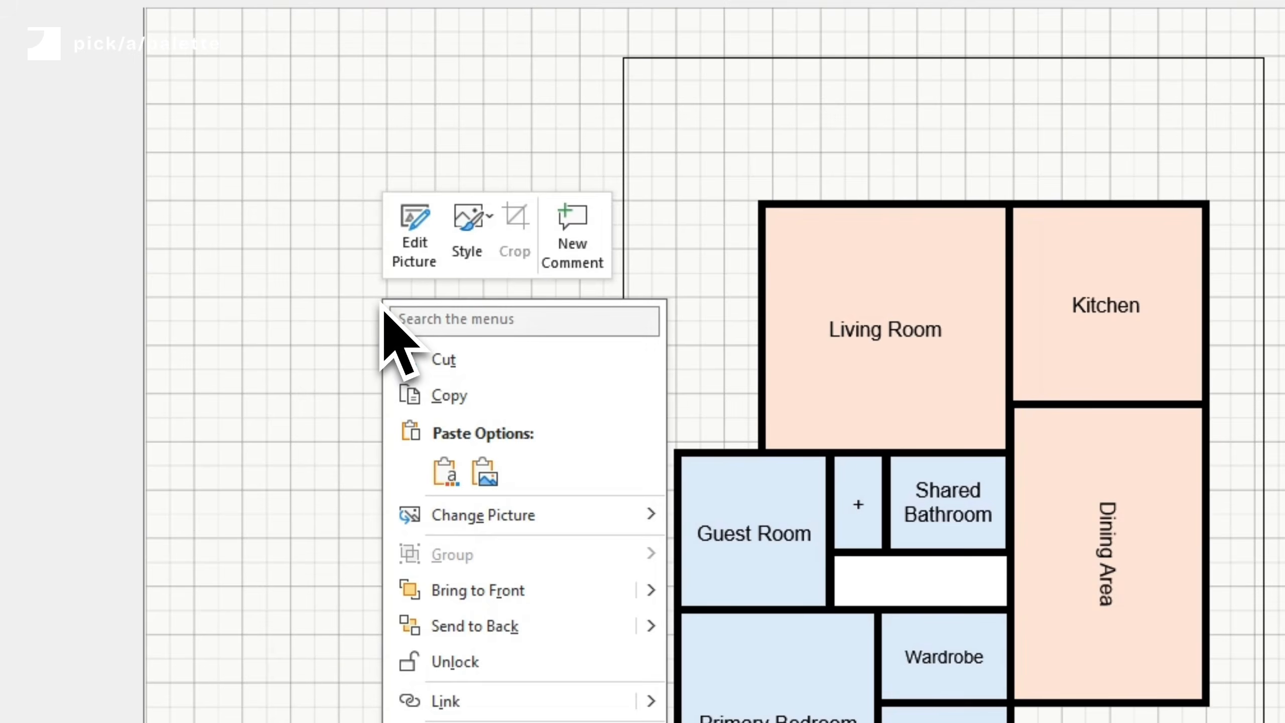
pyautogui.click(448, 473)
pyautogui.moveTo(602, 548); pyautogui.dragTo(871, 437)
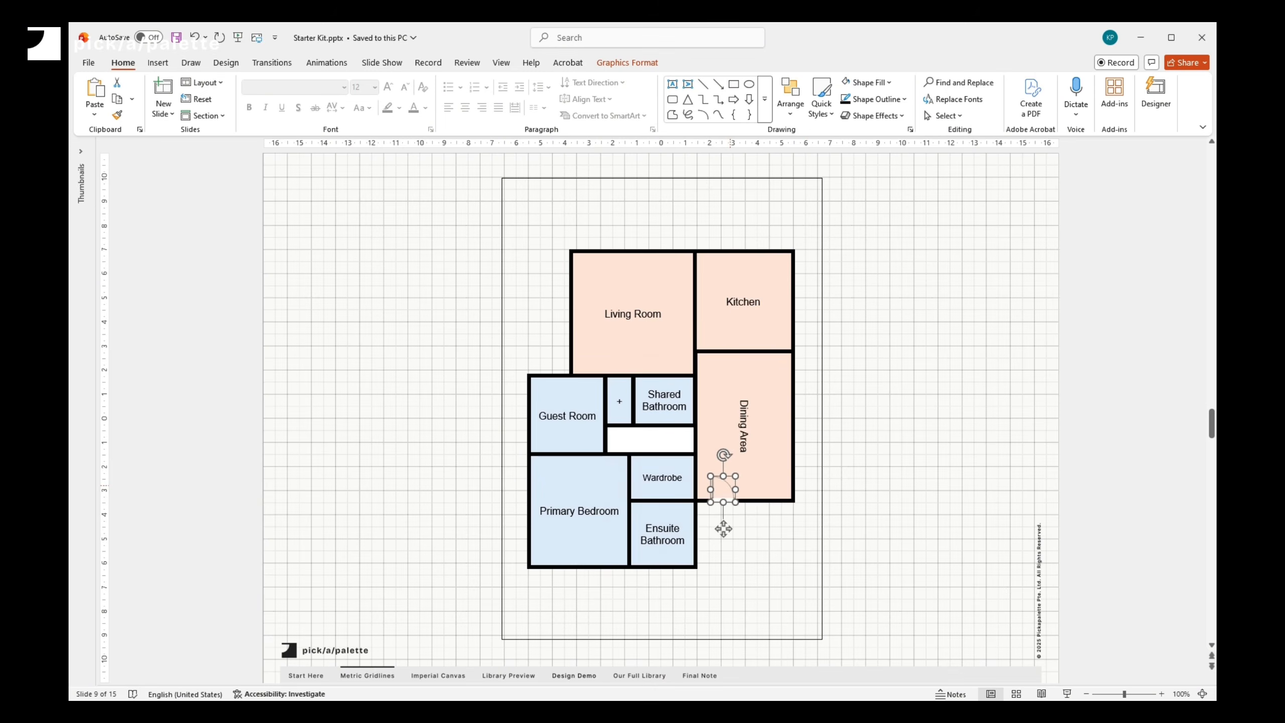
# - Paste another door, move it to the Ensuite Bathroom wall and rotate it to fit
pyautogui.hotkey('ctrl', 'v')
pyautogui.moveTo(727, 497); pyautogui.dragTo(648, 501)
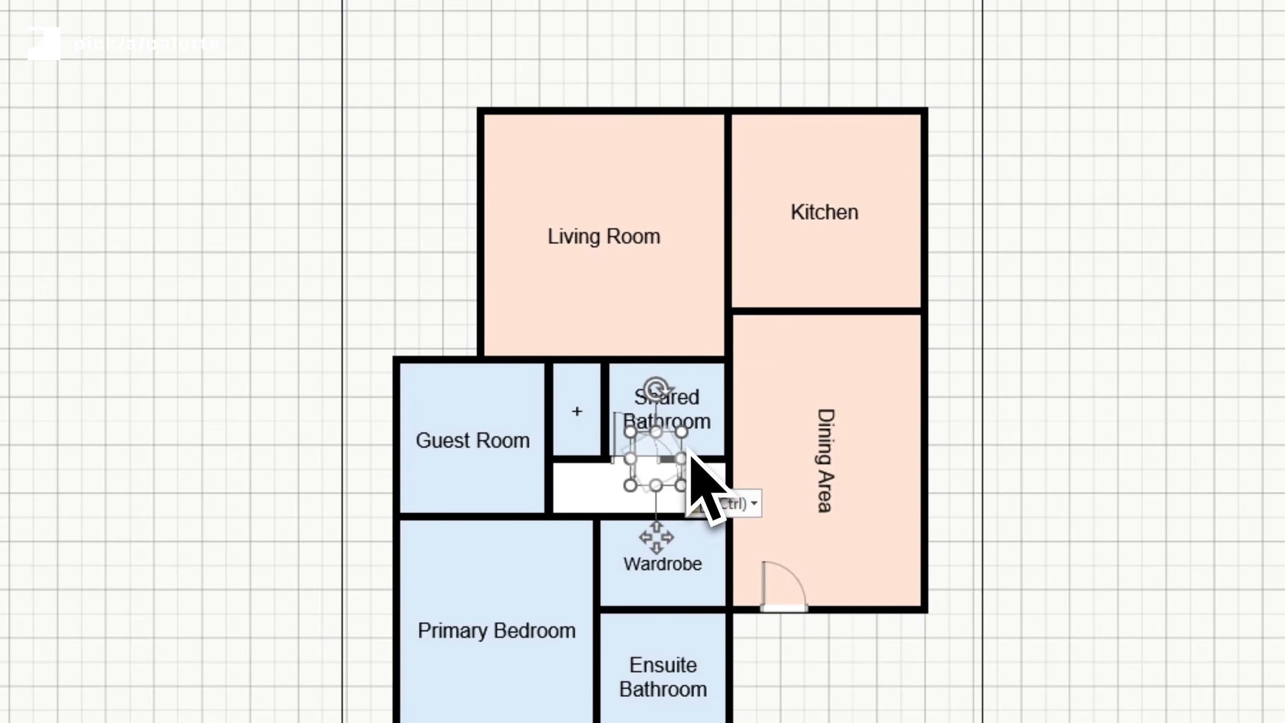
pyautogui.hotkey('alt', 'Right')
pyautogui.hotkey('alt', 'Right')
pyautogui.hotkey('alt', 'Right')
pyautogui.hotkey('alt', 'Right')
pyautogui.hotkey('alt', 'Right')
pyautogui.hotkey('alt', 'Right')
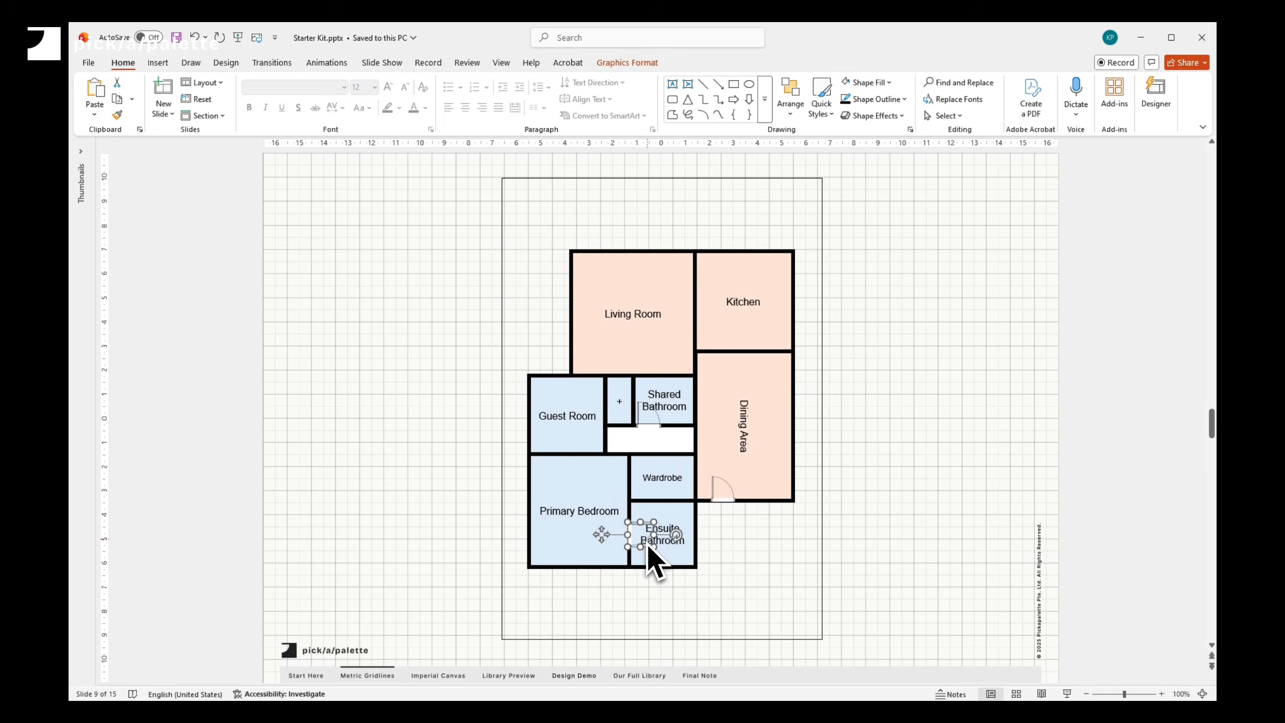
# - Duplicate the door and flip the copy vertically
pyautogui.hotkey('ctrl', 'c')
pyautogui.hotkey('ctrl', 'v')
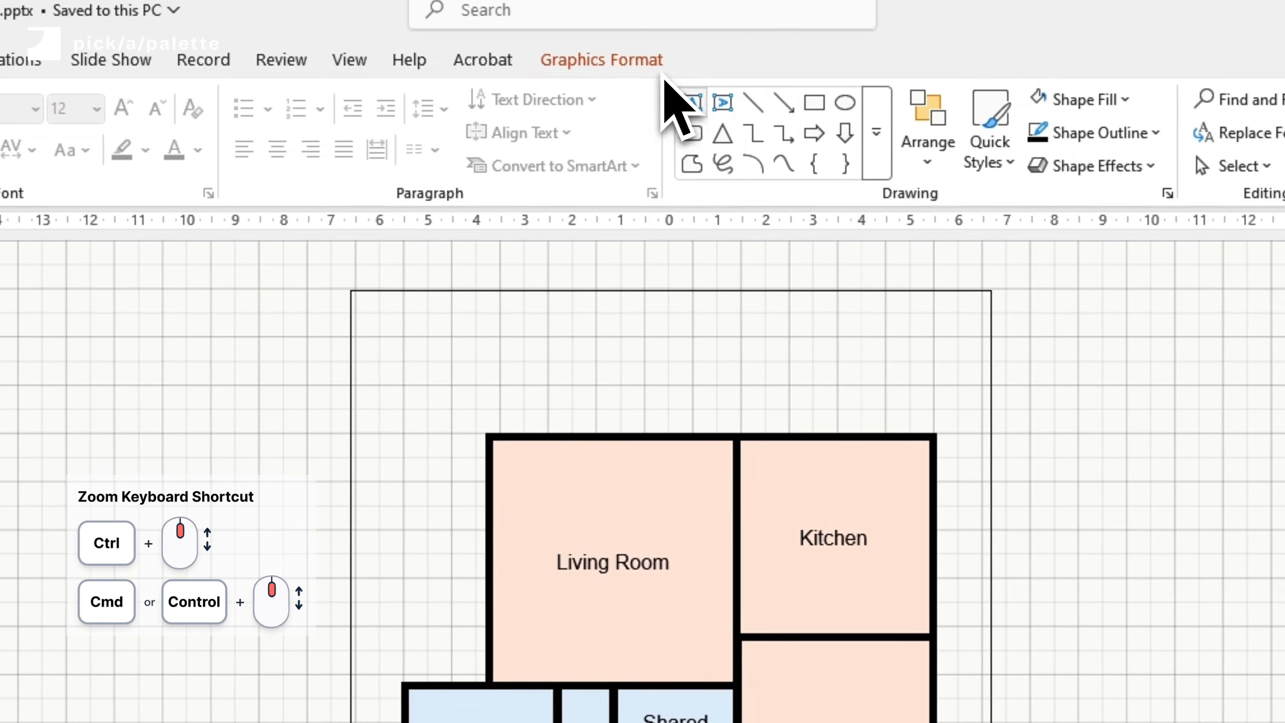
pyautogui.click(645, 63)
pyautogui.click(865, 161)
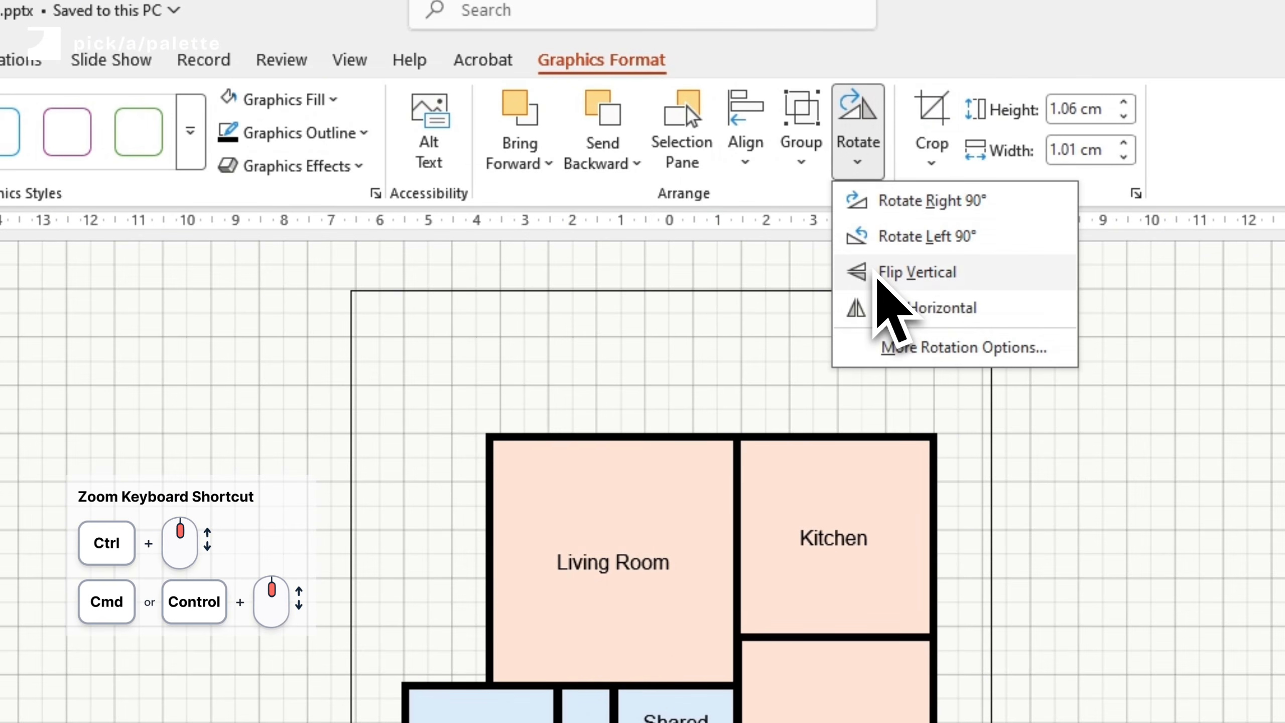
pyautogui.click(877, 277)
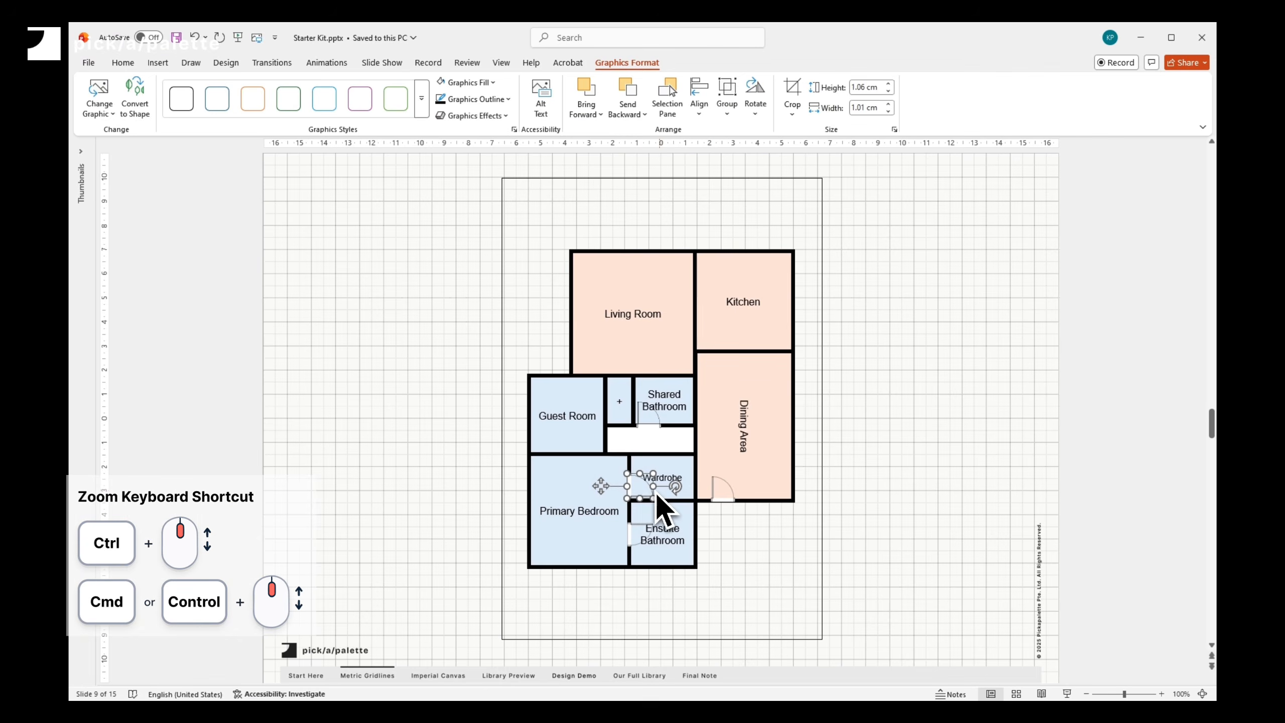
# - Duplicate another door, rotate it and place the doors at the hallway entrances of the bedrooms and Wardrobe
pyautogui.hotkey('ctrl', 'c')
pyautogui.hotkey('ctrl', 'v')
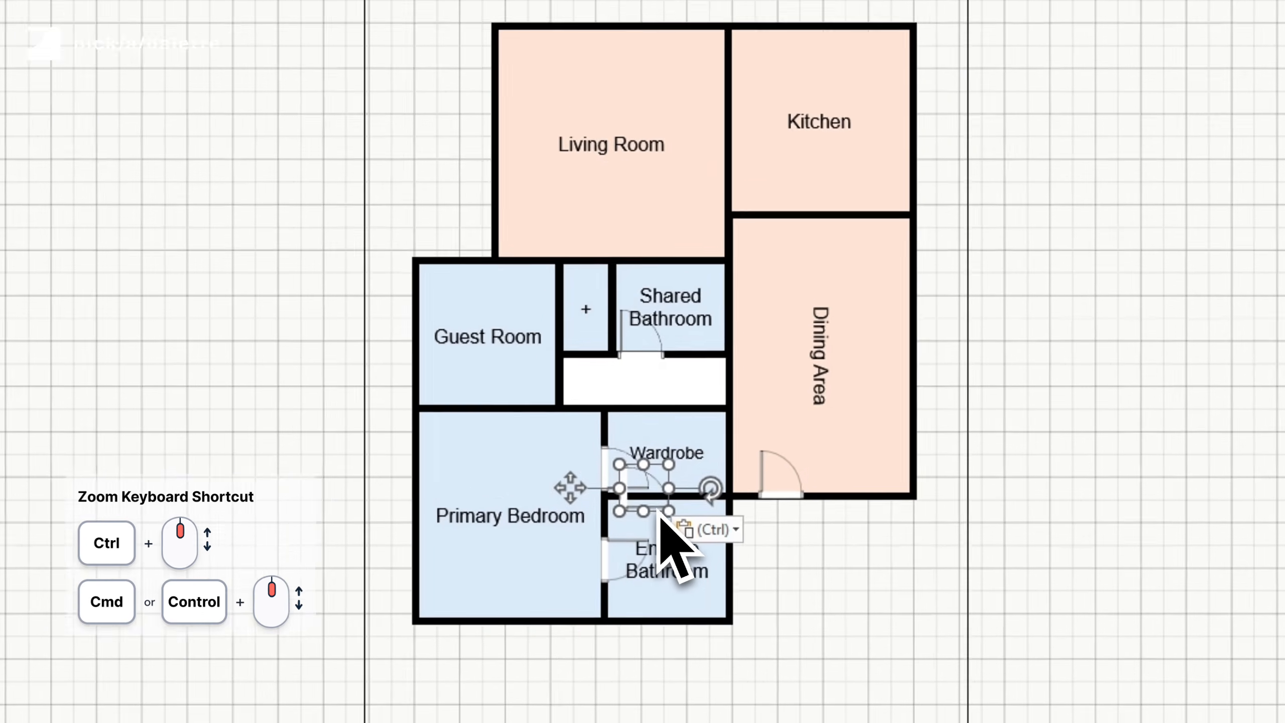
pyautogui.moveTo(653, 518); pyautogui.dragTo(547, 388)
pyautogui.click(757, 119)
pyautogui.click(776, 282)
pyautogui.moveTo(579, 455); pyautogui.dragTo(670, 450)
# - Adjust the edges of the Guest Room, the small room and the hallway so their walls line up
pyautogui.scroll(5, 709, 516)
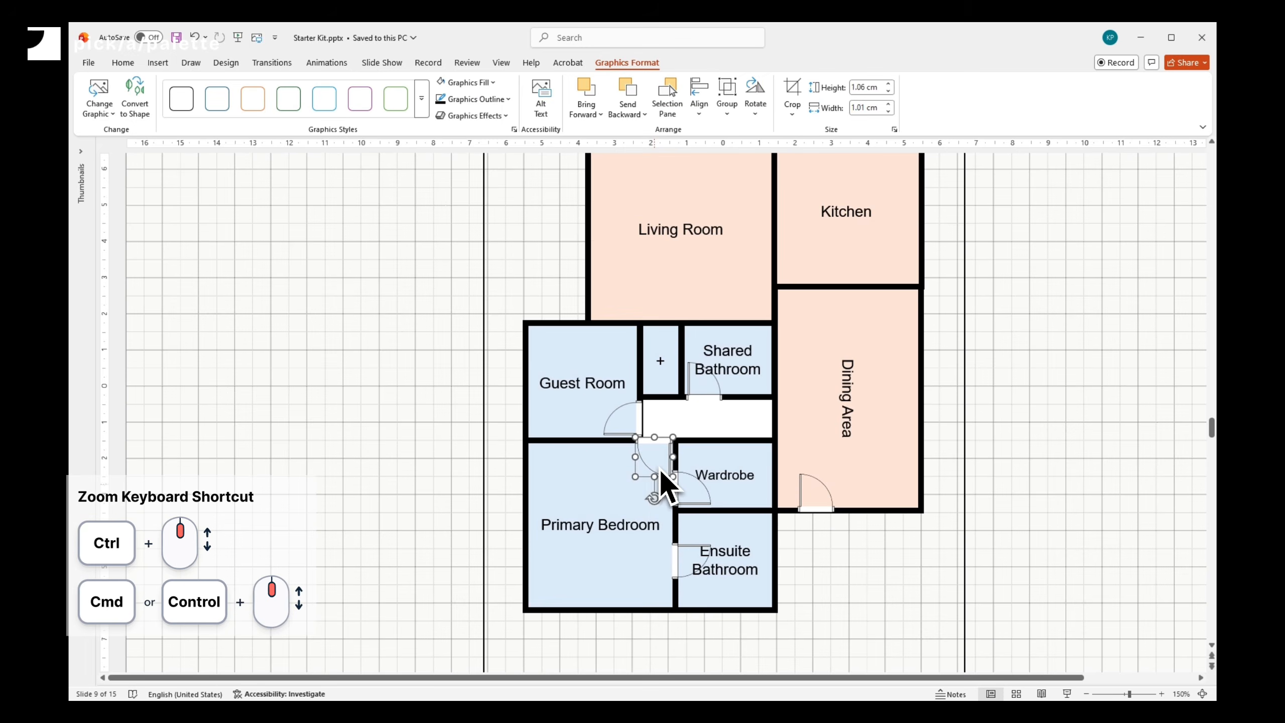
pyautogui.scroll(2, 663, 481)
pyautogui.scroll(1, 678, 385)
pyautogui.click(563, 387)
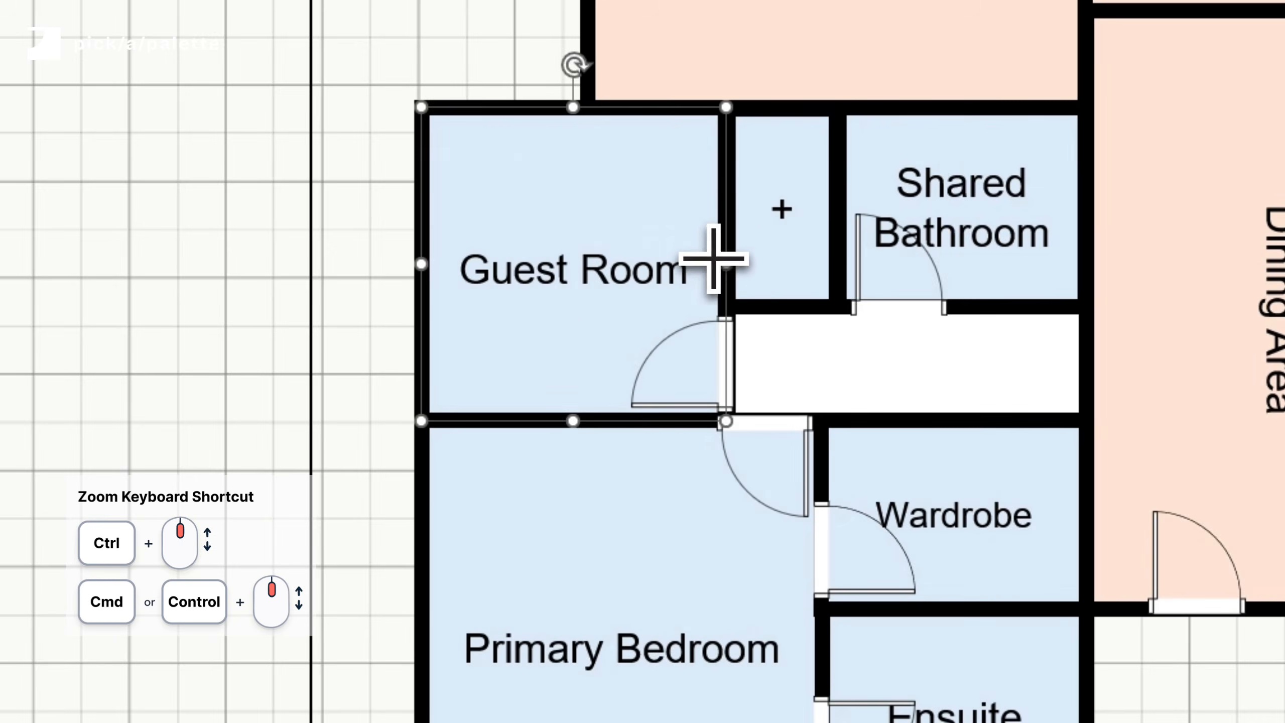
pyautogui.moveTo(725, 263); pyautogui.dragTo(706, 260)
pyautogui.click(760, 218)
pyautogui.moveTo(728, 207); pyautogui.dragTo(705, 205)
pyautogui.moveTo(722, 401); pyautogui.dragTo(708, 398)
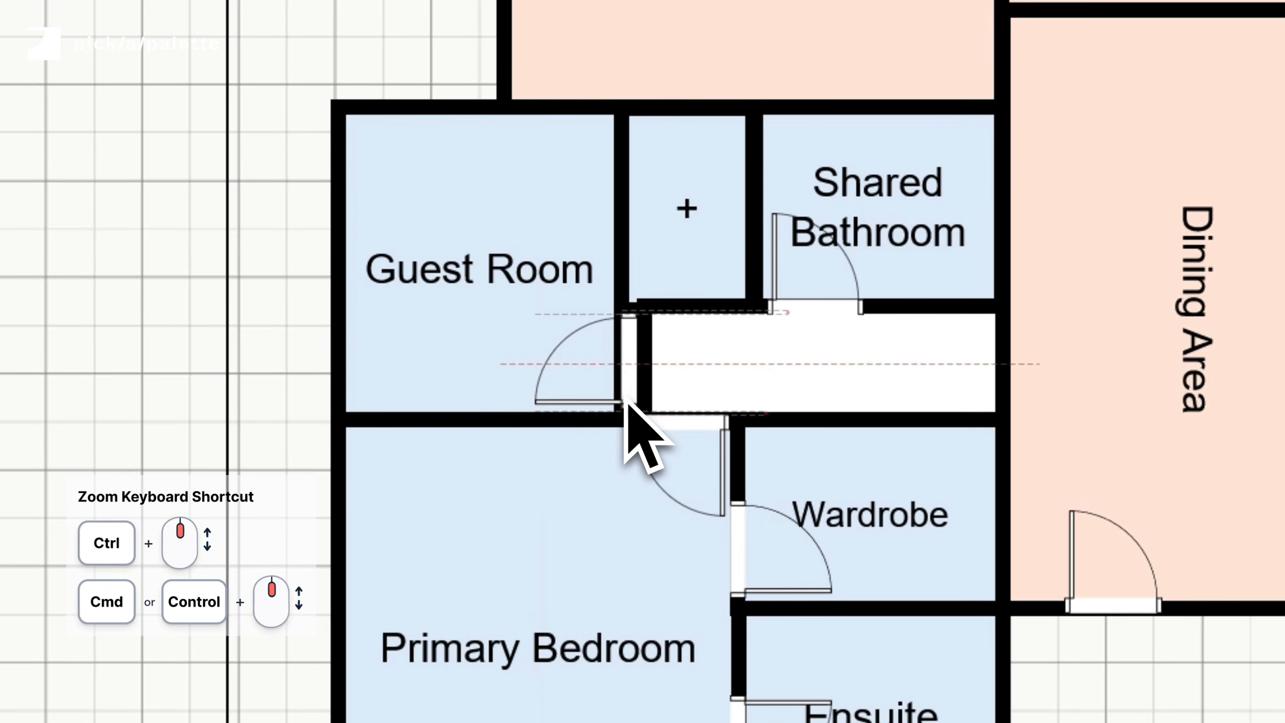
pyautogui.moveTo(624, 404); pyautogui.dragTo(622, 404)
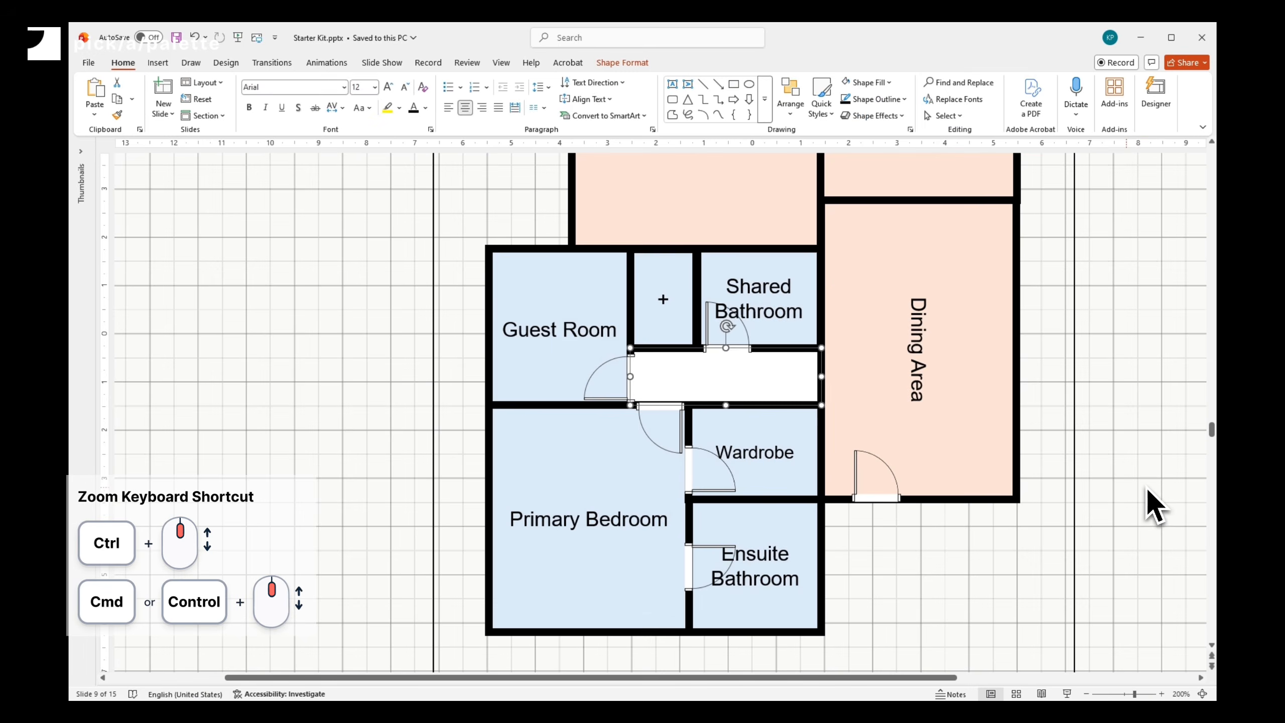
pyautogui.click(1153, 489)
pyautogui.keyDown('ctrl'); pyautogui.scroll(-10, 1134, 698); pyautogui.keyUp('ctrl')
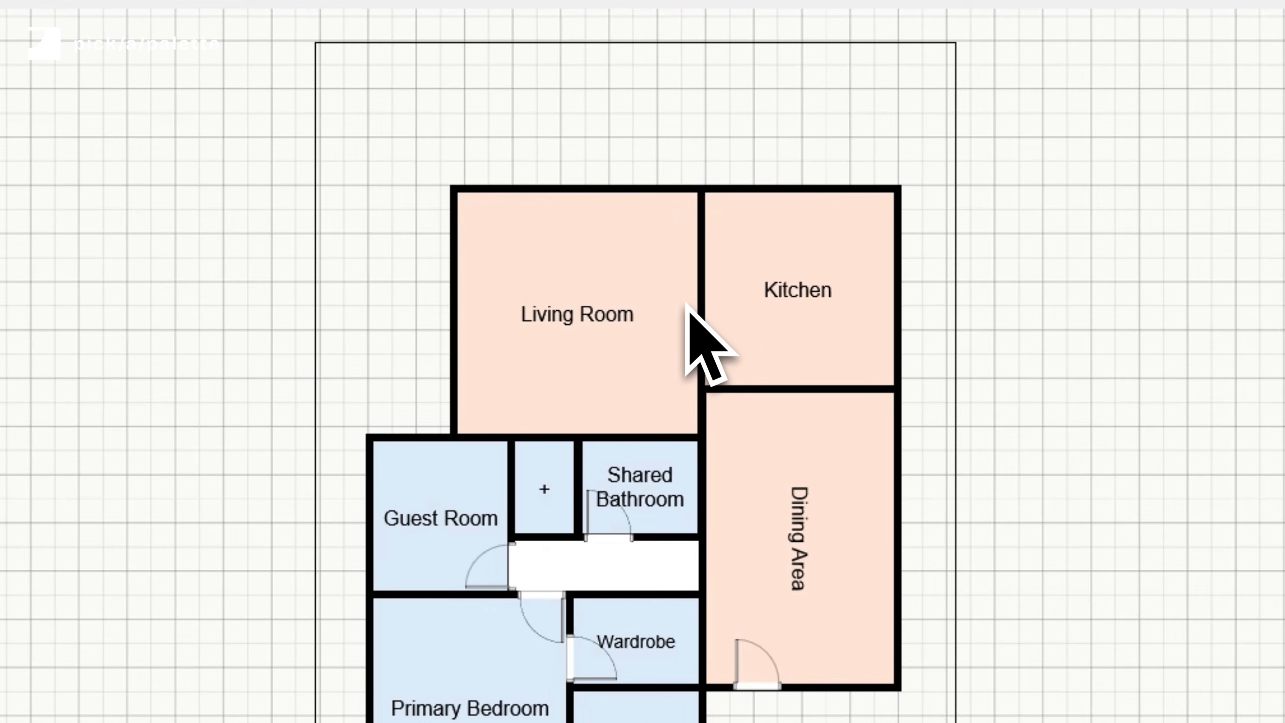
# - Widen the Living Room to meet the Kitchen and extend the Kitchen down to the Dining Area
pyautogui.click(695, 304)
pyautogui.moveTo(706, 311); pyautogui.dragTo(737, 315)
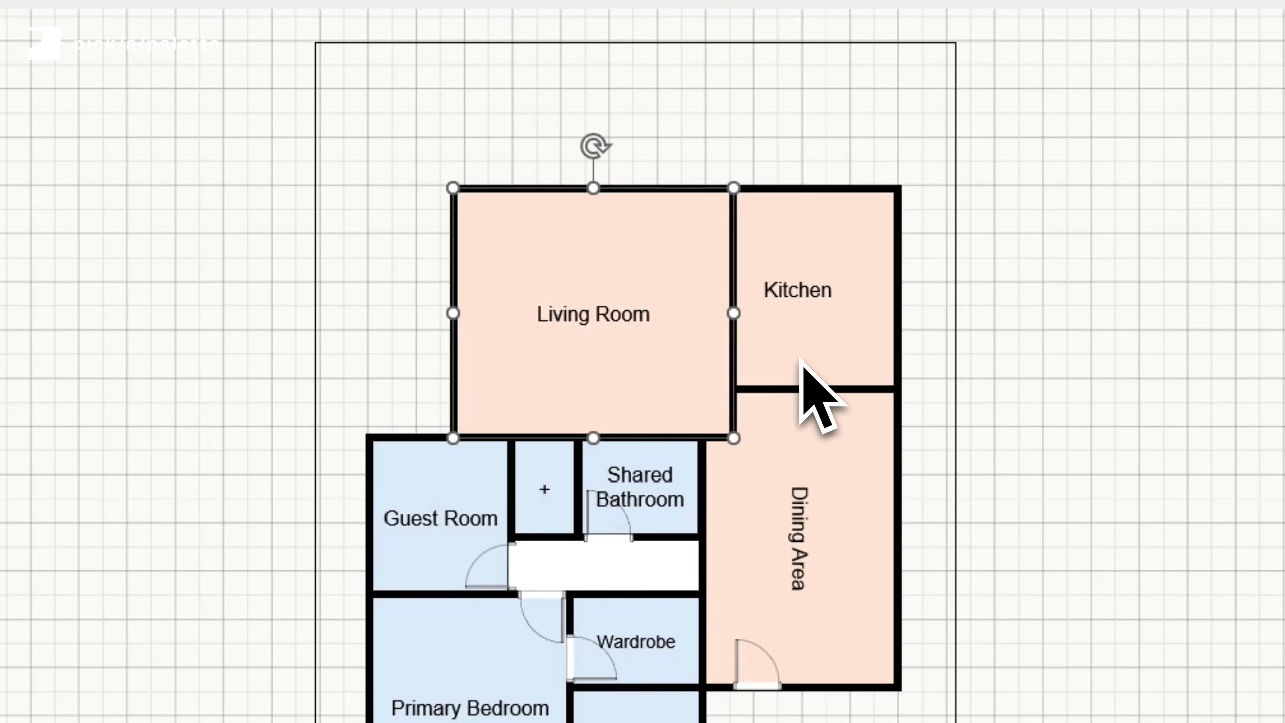
pyautogui.click(805, 386)
pyautogui.moveTo(805, 398); pyautogui.dragTo(810, 405)
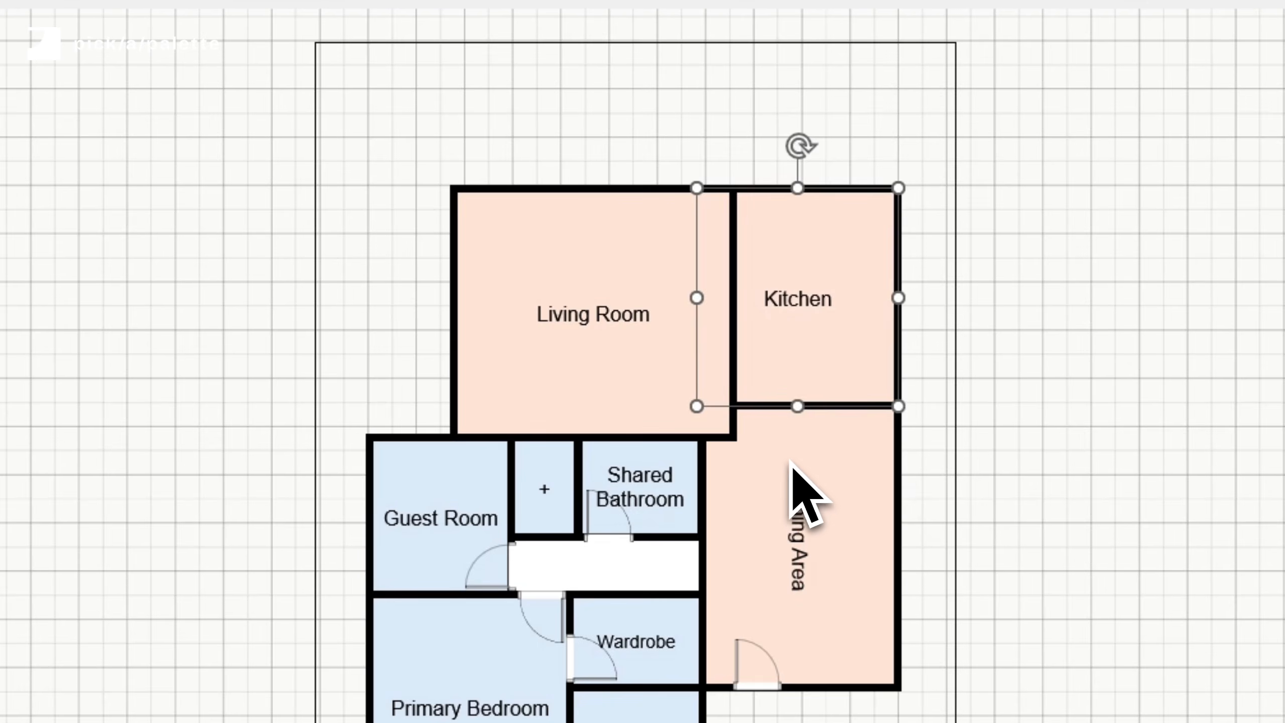
# - Select the Living Room, Kitchen and Dining Area and merge them into one shape with Union
pyautogui.click(791, 464)
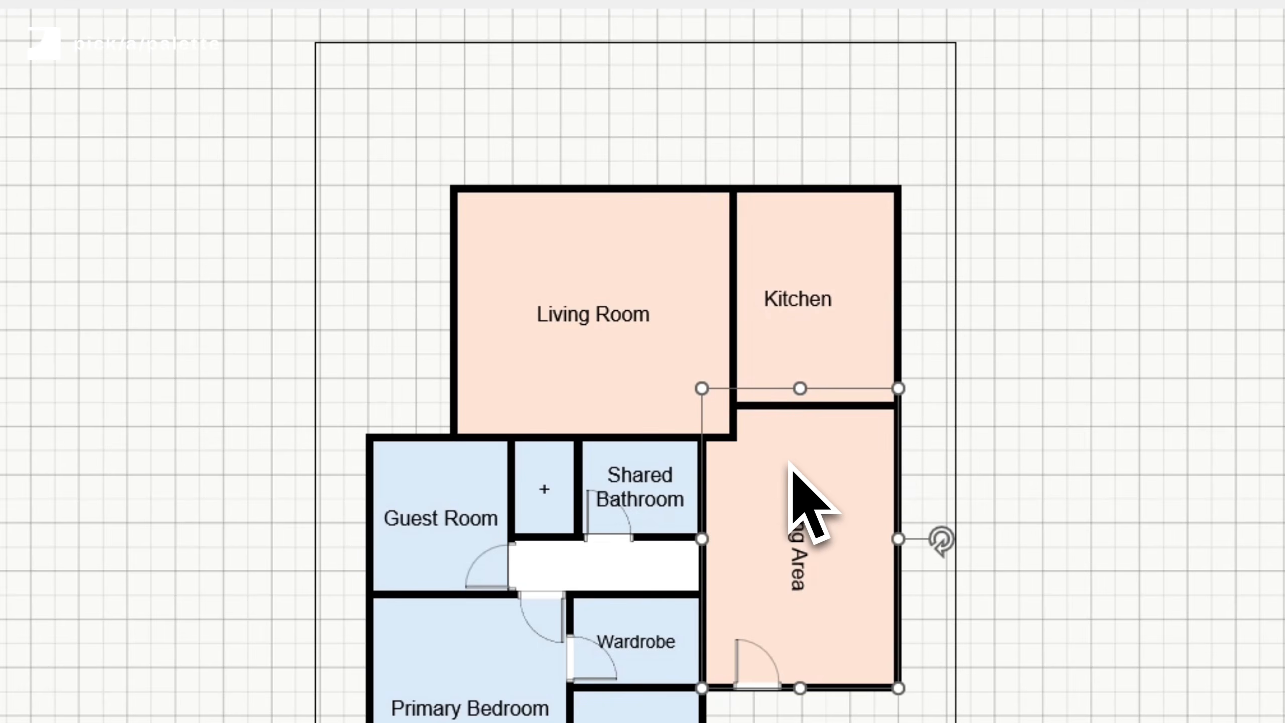
pyautogui.keyDown('shift'); pyautogui.click(690, 316); pyautogui.keyUp('shift')
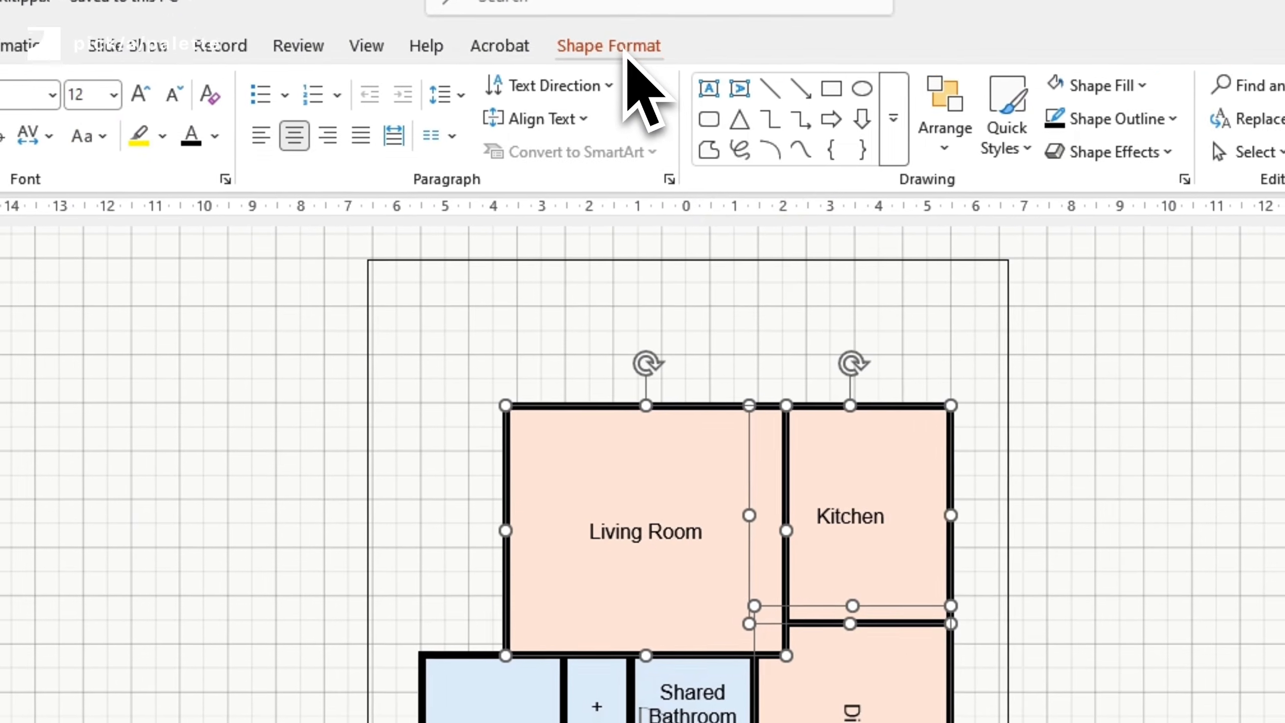
pyautogui.click(627, 56)
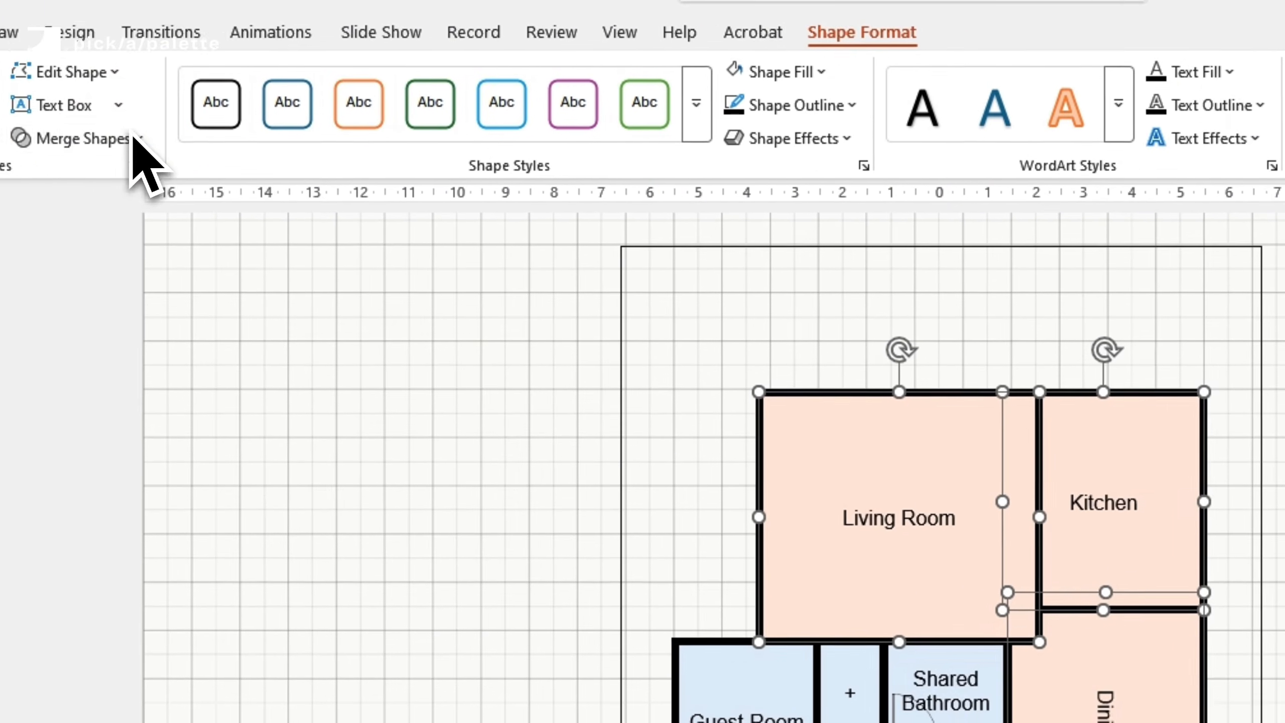
pyautogui.click(134, 149)
pyautogui.click(219, 155)
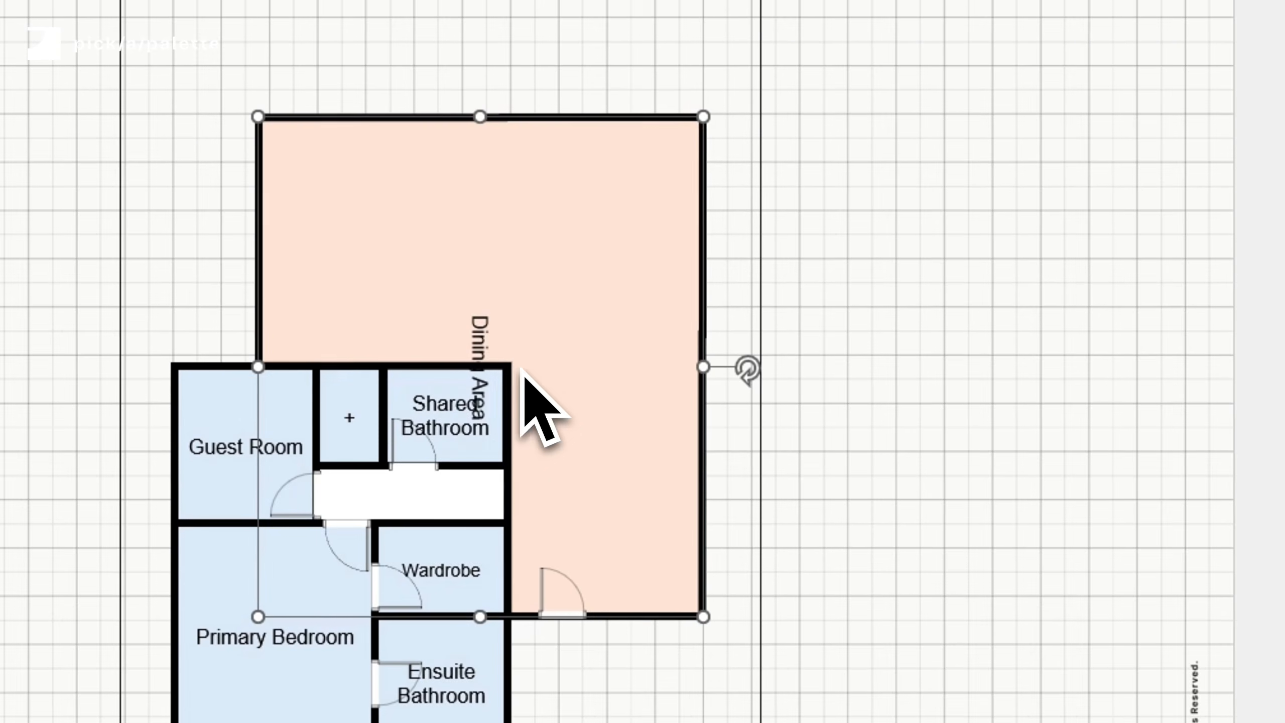
# - Extend the hallway rectangle into the merged living area and union the two shapes
pyautogui.doubleClick(1121, 633)
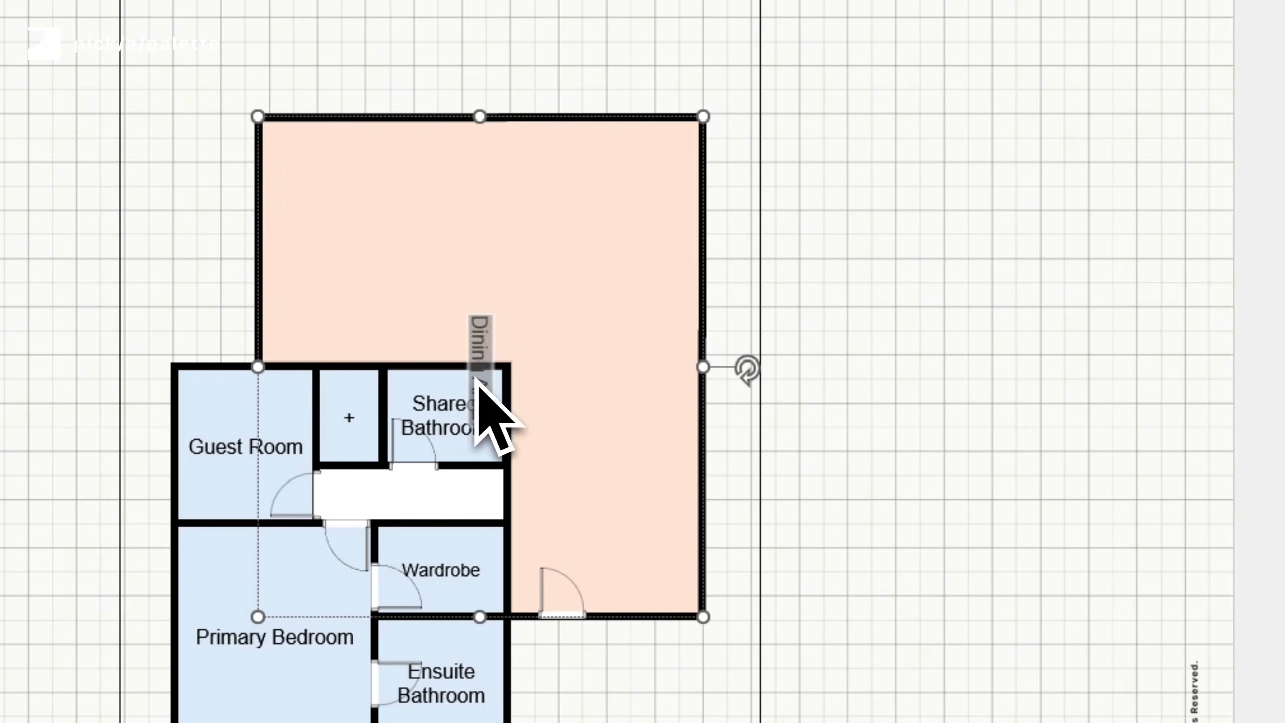
pyautogui.click(874, 448)
pyautogui.click(501, 499)
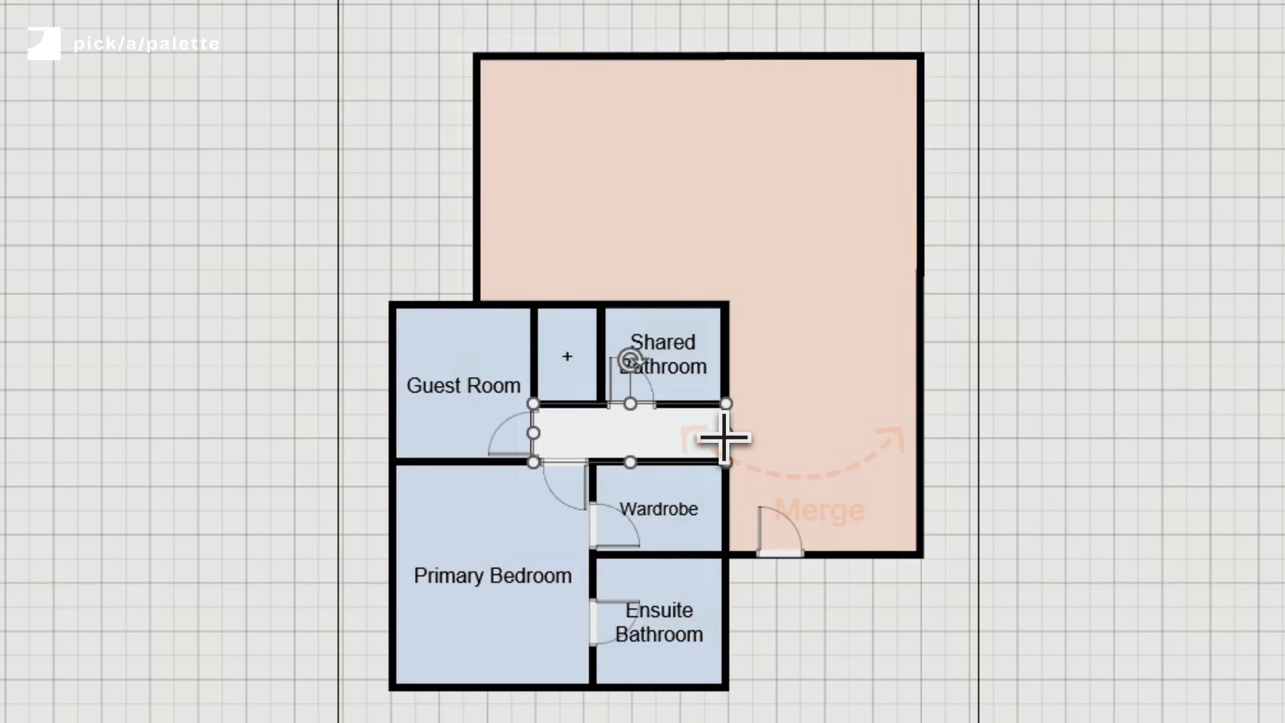
pyautogui.moveTo(724, 437); pyautogui.dragTo(769, 436)
pyautogui.keyDown('shift'); pyautogui.click(807, 366); pyautogui.keyUp('shift')
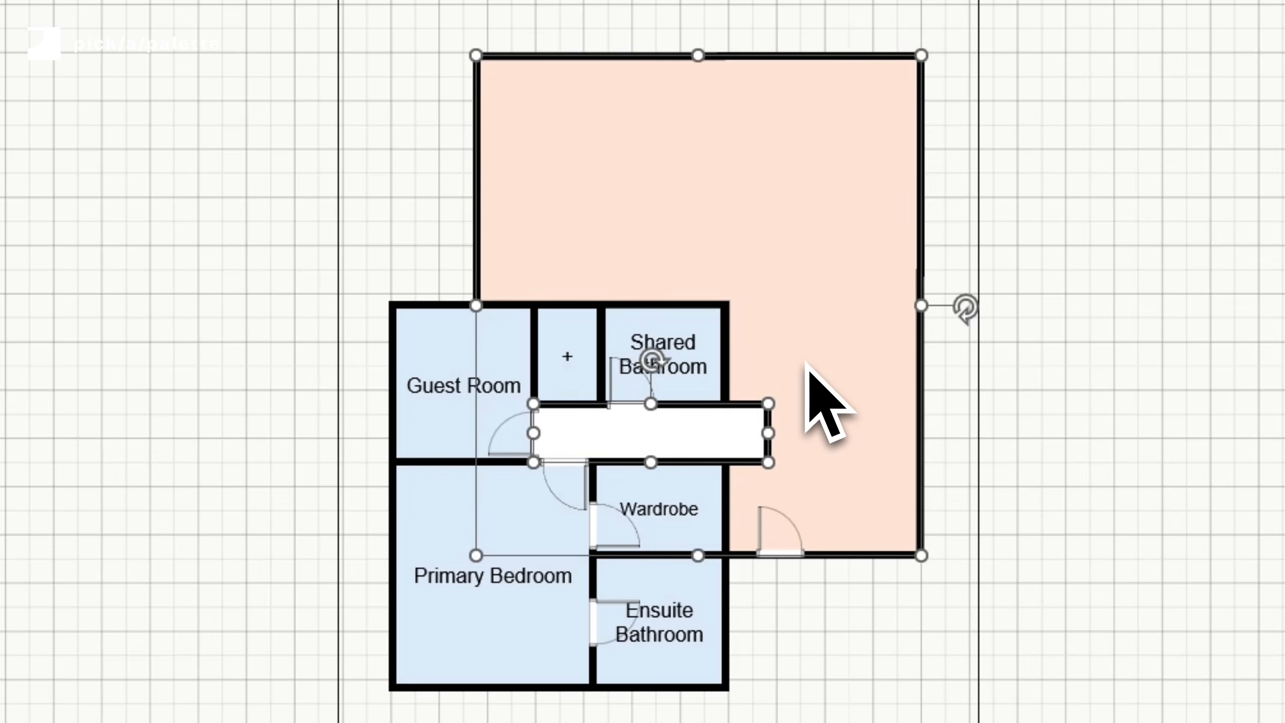
pyautogui.click(175, 67)
pyautogui.click(246, 160)
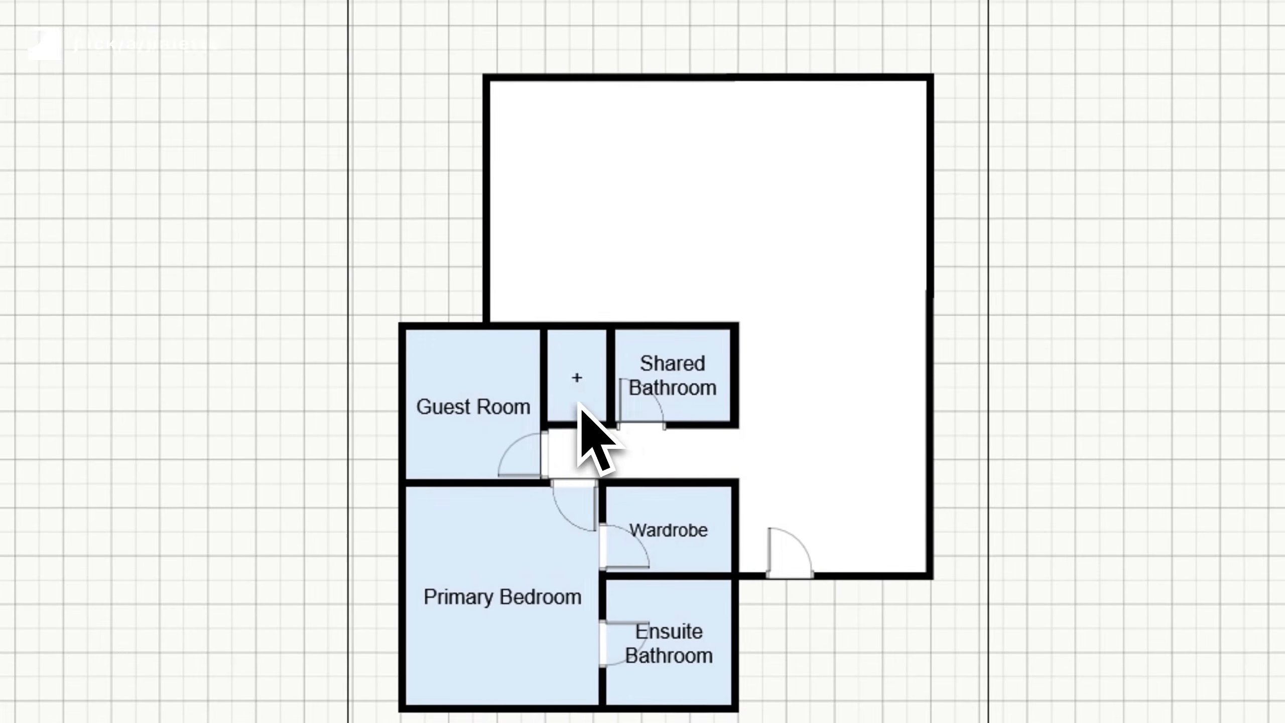
# - Adjust the left edge of the small room next to the Guest Room
pyautogui.click(252, 328)
pyautogui.moveTo(215, 309); pyautogui.dragTo(196, 306)
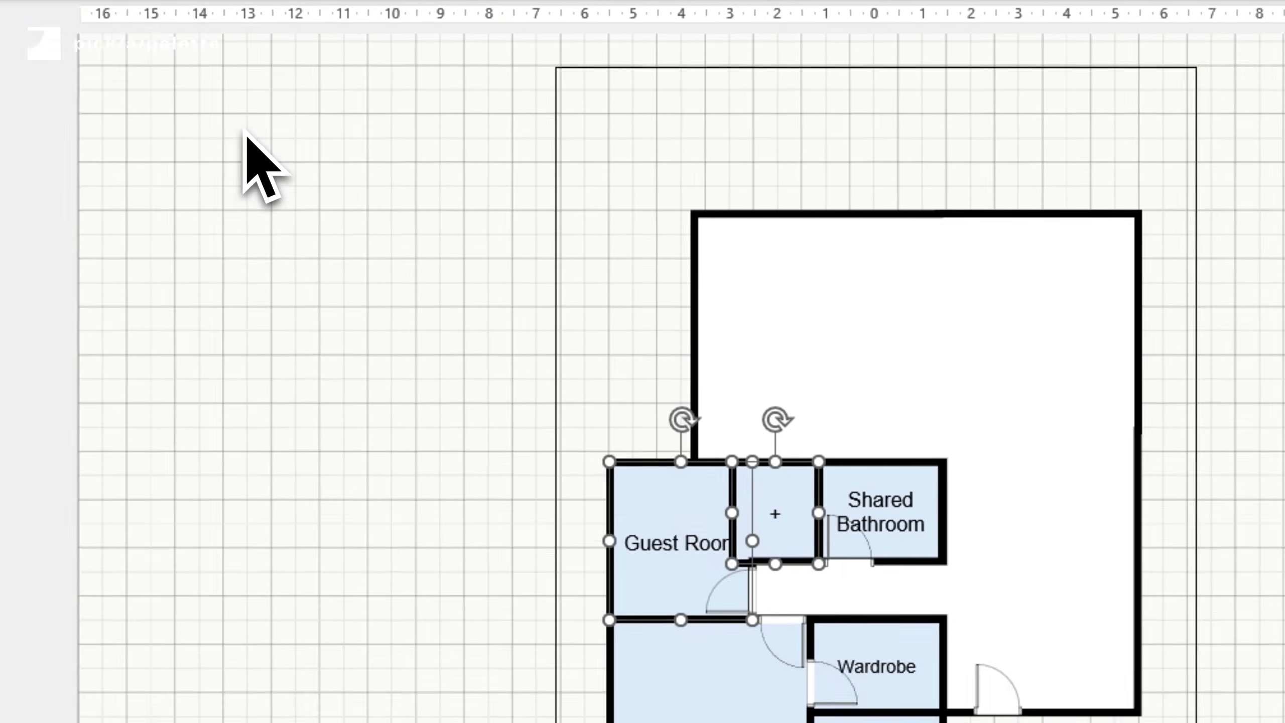
pyautogui.click(206, 115)
pyautogui.click(241, 152)
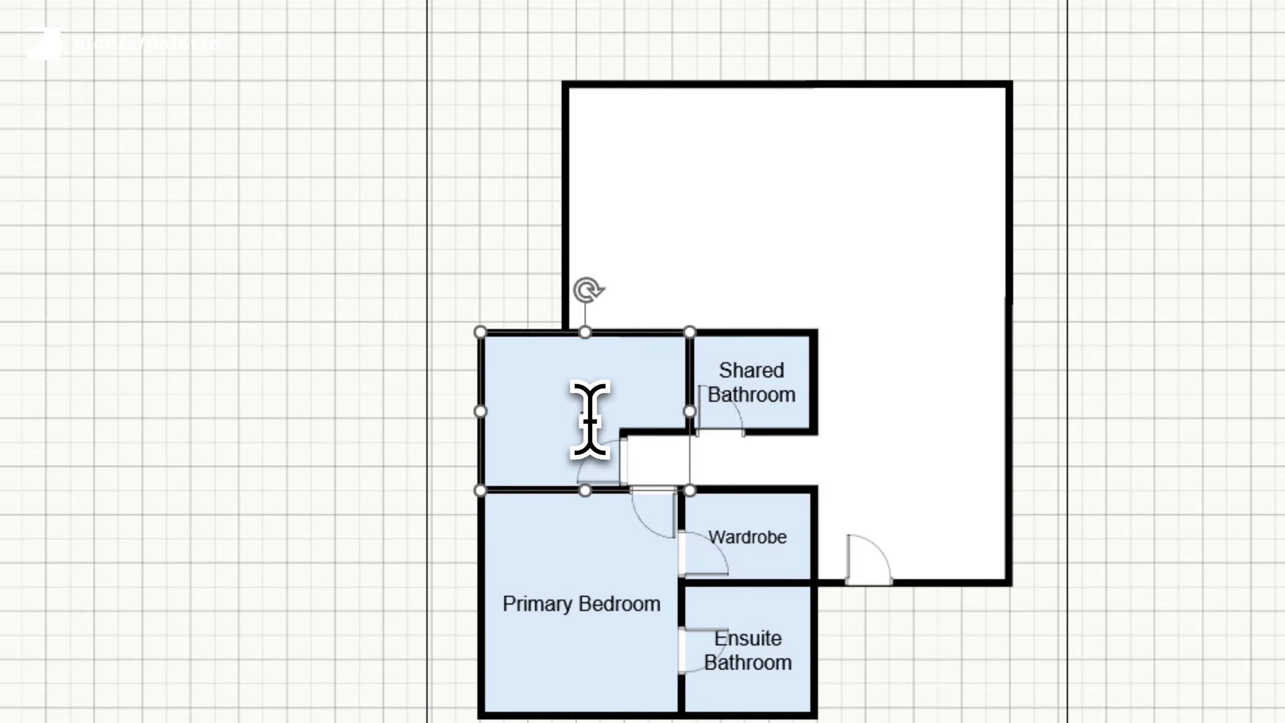
# - Delete the text labels from all the blue rooms
pyautogui.tripleClick(590, 422)
pyautogui.press('BackSpace')
pyautogui.tripleClick(758, 391)
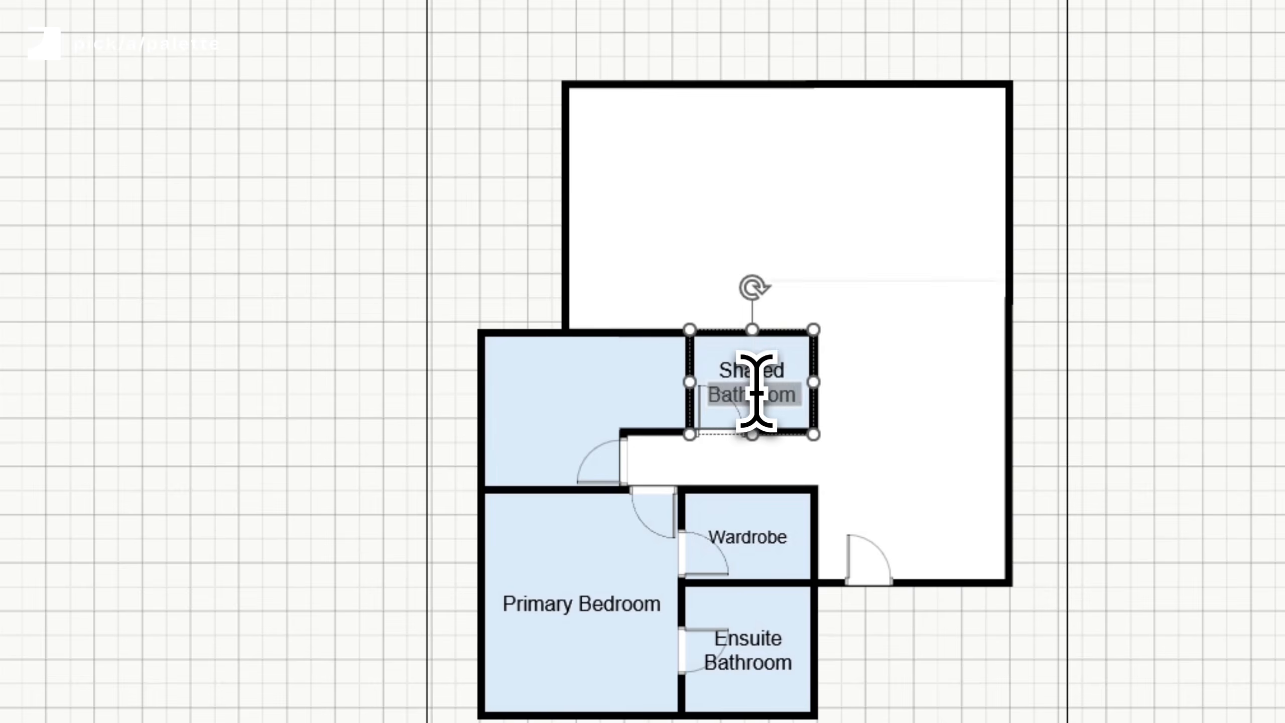
pyautogui.press('BackSpace')
pyautogui.tripleClick(756, 536)
pyautogui.press('BackSpace')
pyautogui.tripleClick(751, 630)
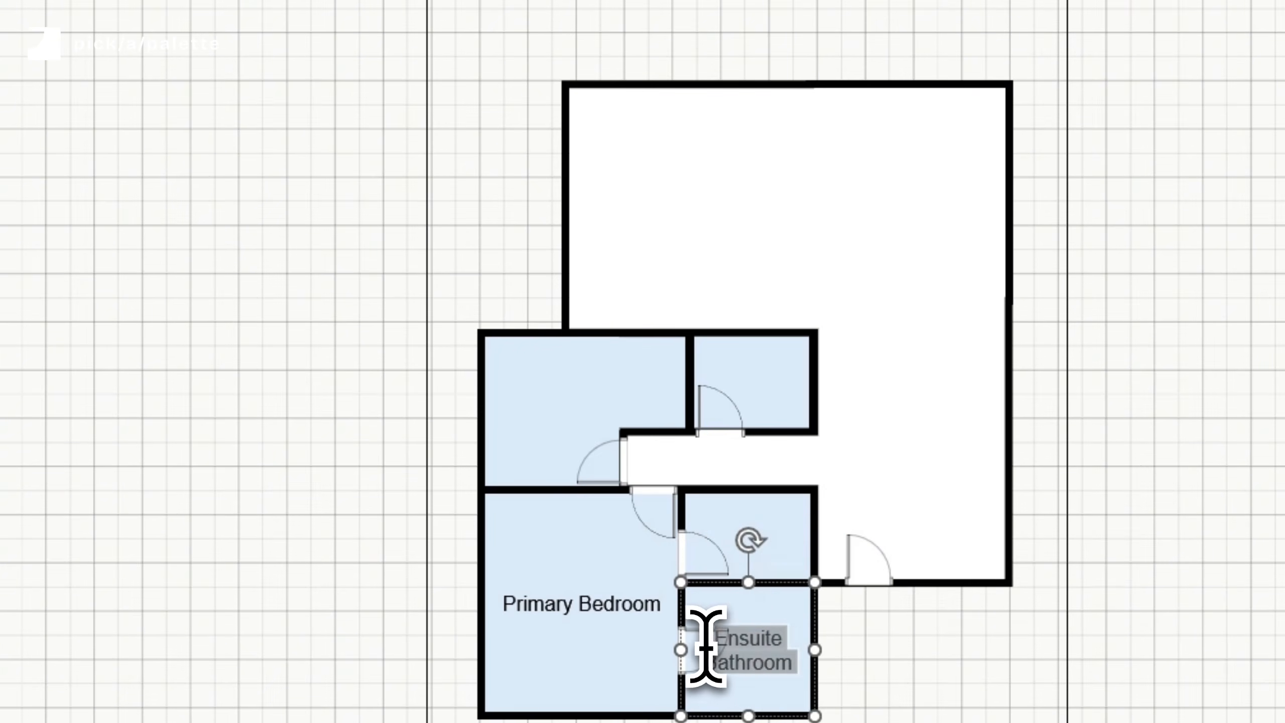
pyautogui.press('BackSpace')
pyautogui.tripleClick(587, 604)
pyautogui.press('BackSpace')
# - Select all the blue room shapes together
pyautogui.keyDown('shift'); pyautogui.click(591, 383); pyautogui.keyUp('shift')
pyautogui.keyDown('shift'); pyautogui.click(737, 394); pyautogui.keyUp('shift')
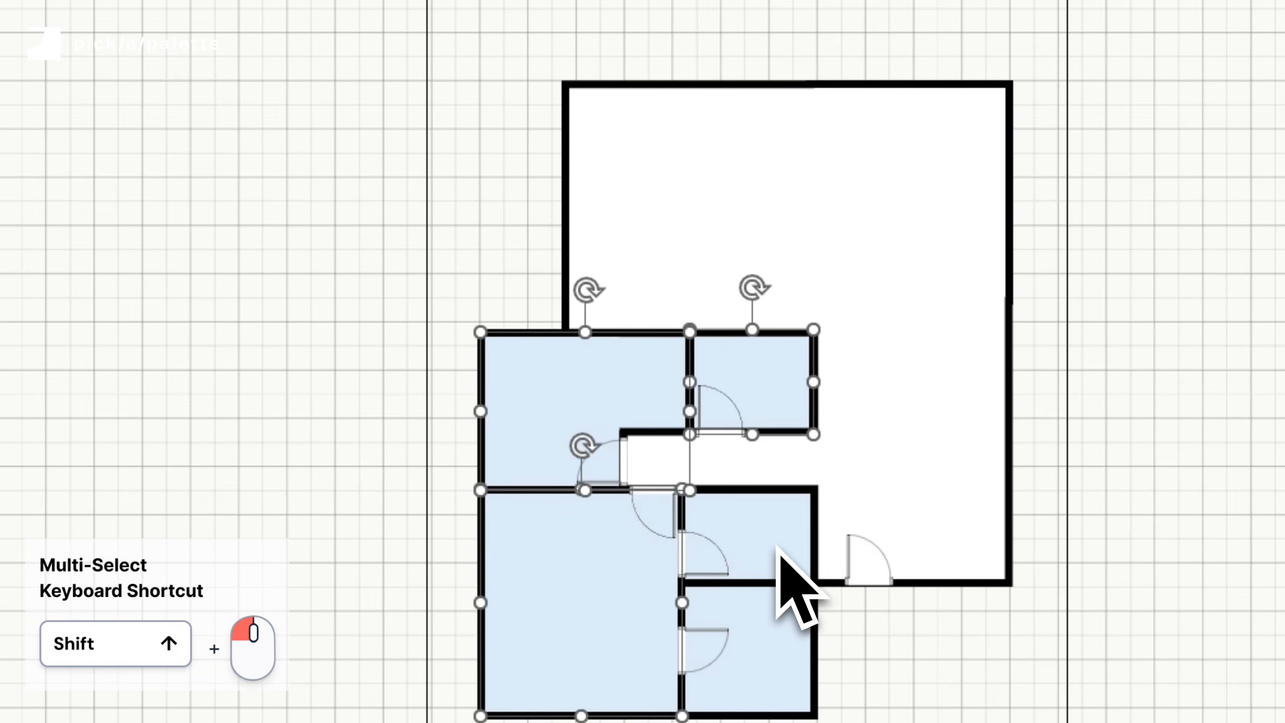
pyautogui.keyDown('shift'); pyautogui.click(780, 546); pyautogui.keyUp('shift')
pyautogui.keyDown('shift'); pyautogui.click(775, 622); pyautogui.keyUp('shift')
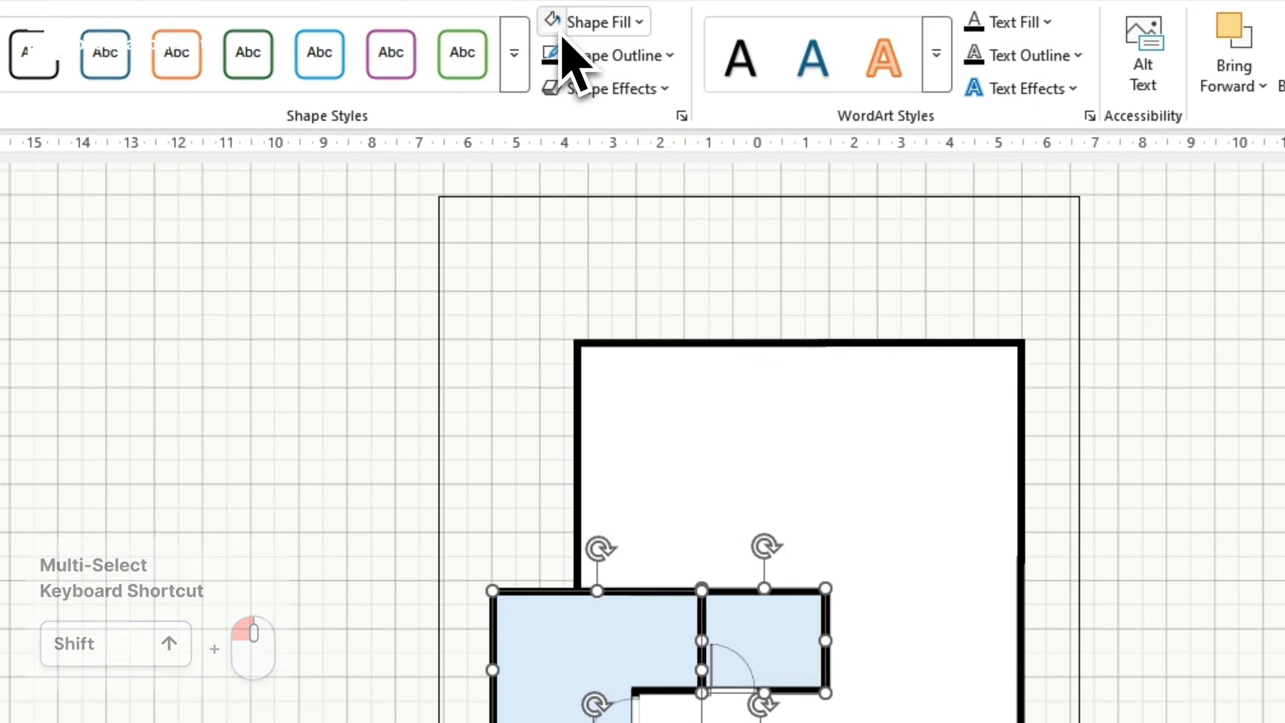
pyautogui.click(559, 27)
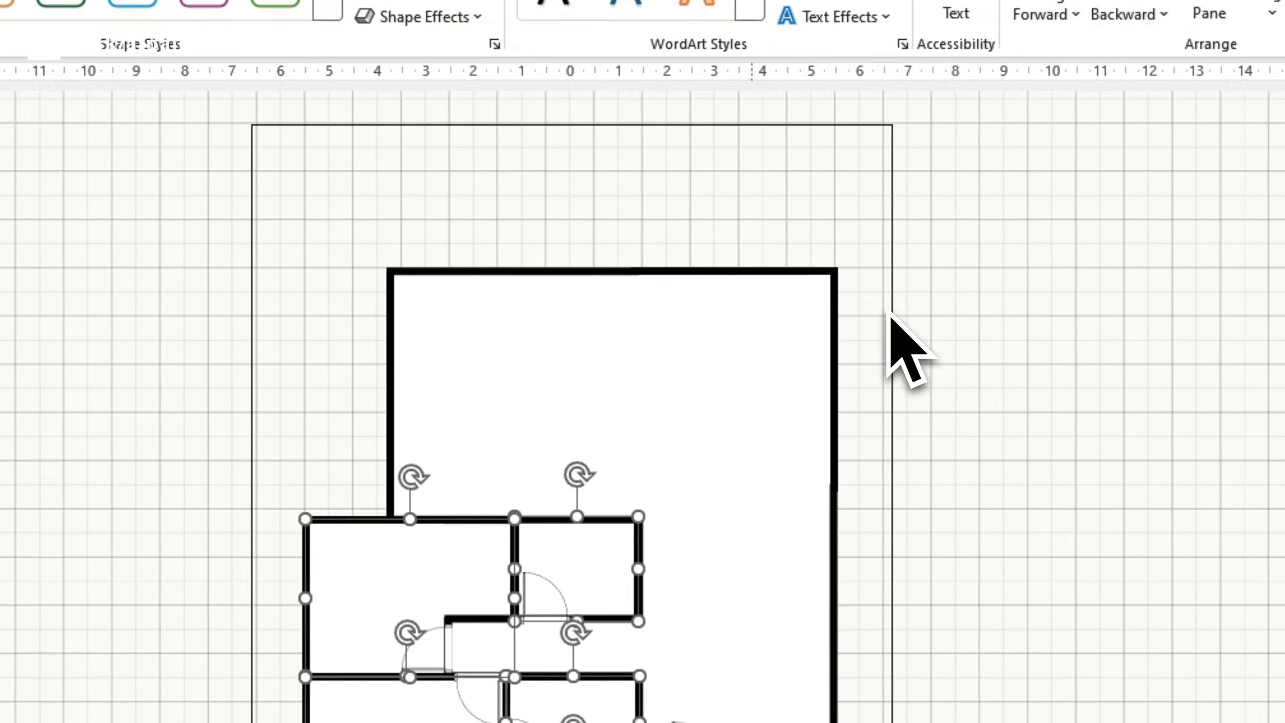
# - Draw a small rectangle to the right of the floor plan
pyautogui.click(1207, 226)
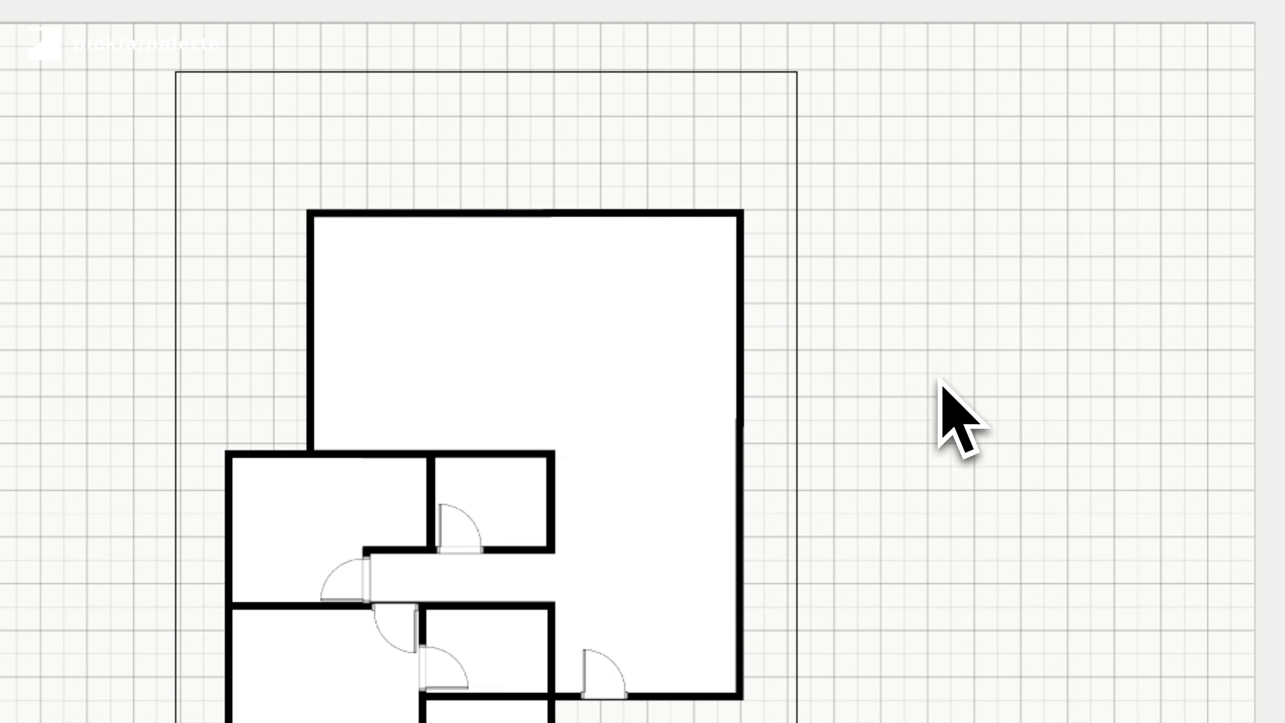
pyautogui.moveTo(890, 278); pyautogui.dragTo(956, 405)
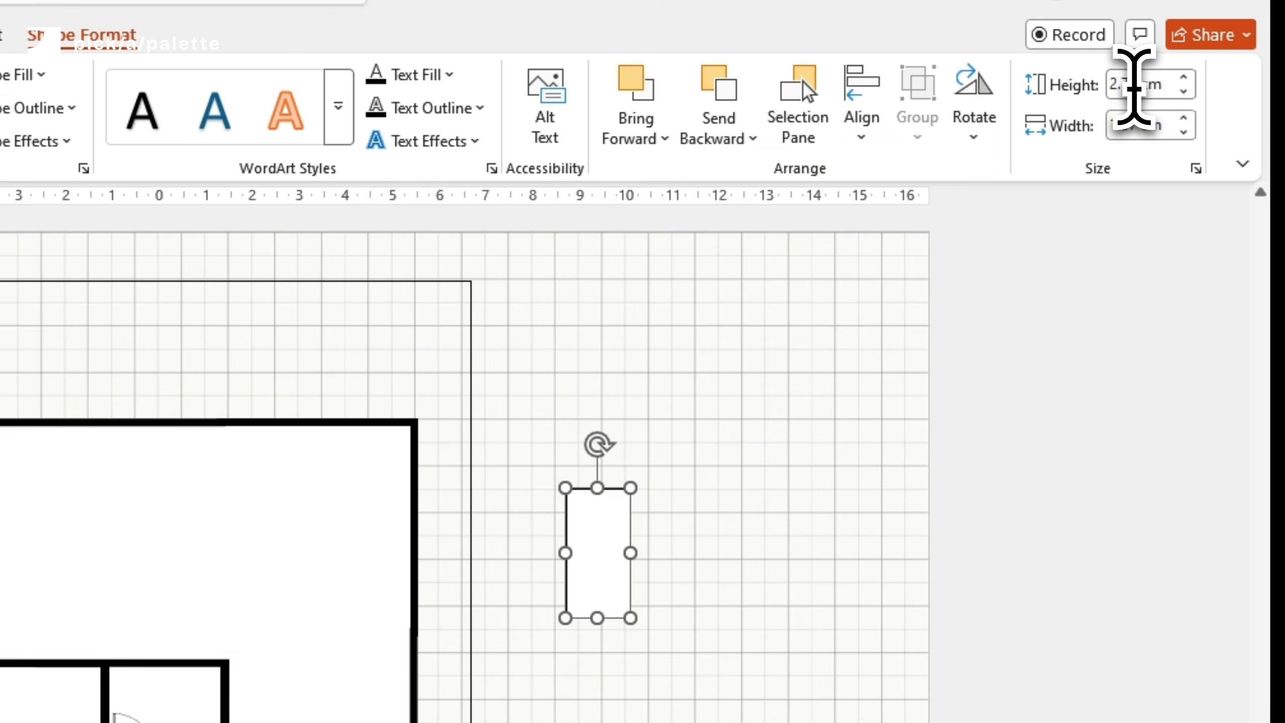
# - Set the small rectangle's height to 2.6 cm to form a dining table
pyautogui.click(1153, 68)
pyautogui.write('2.6')
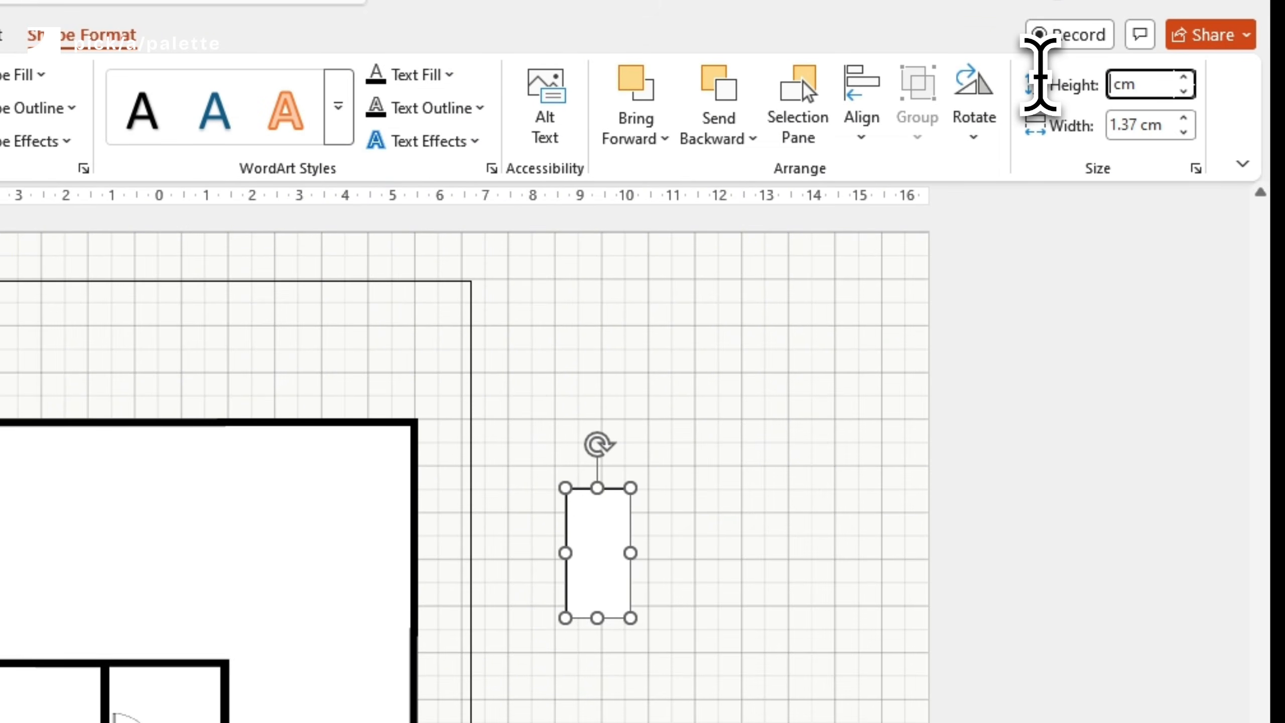
pyautogui.press('Return')
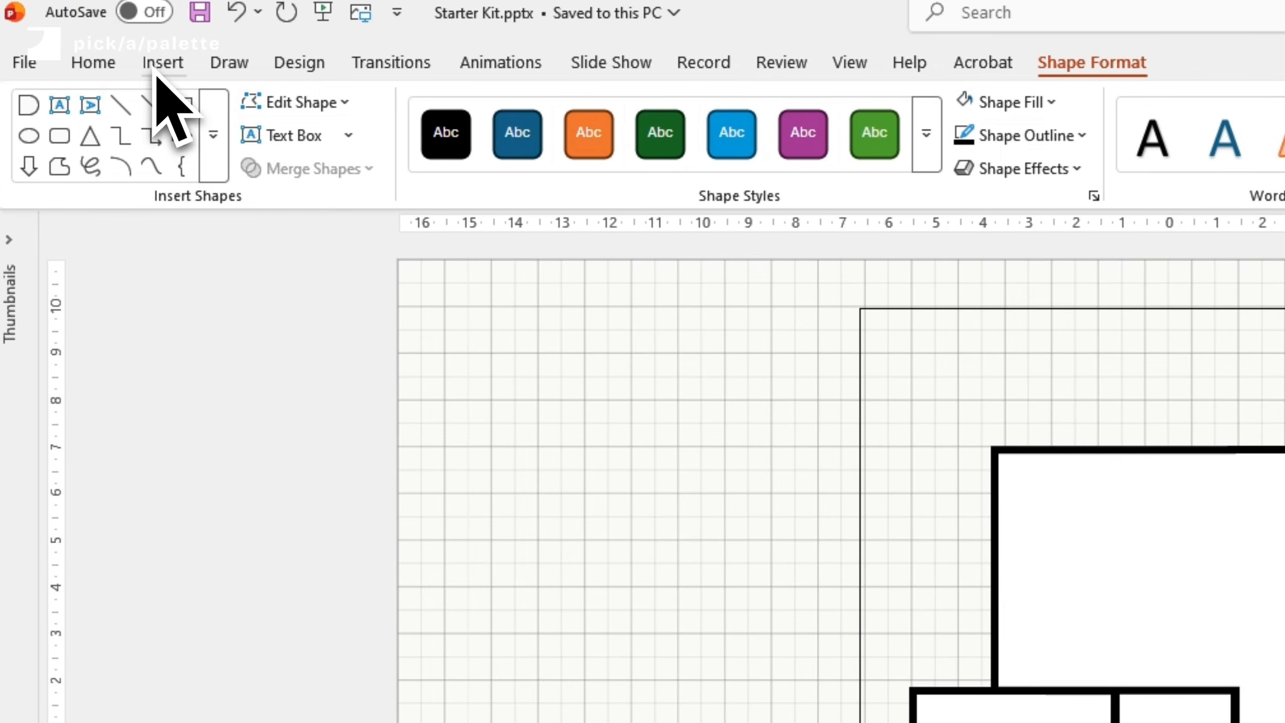
# - Draw a small D-shaped chair shape beside the table
pyautogui.click(138, 57)
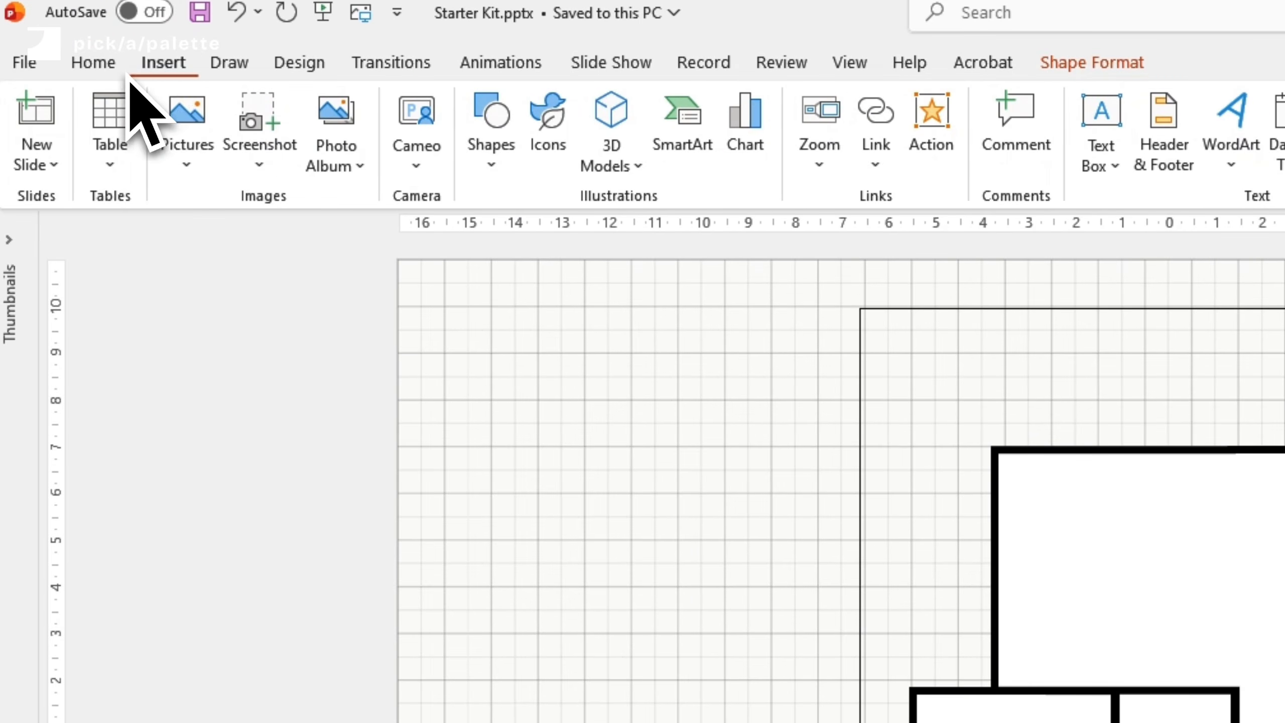
pyautogui.click(492, 153)
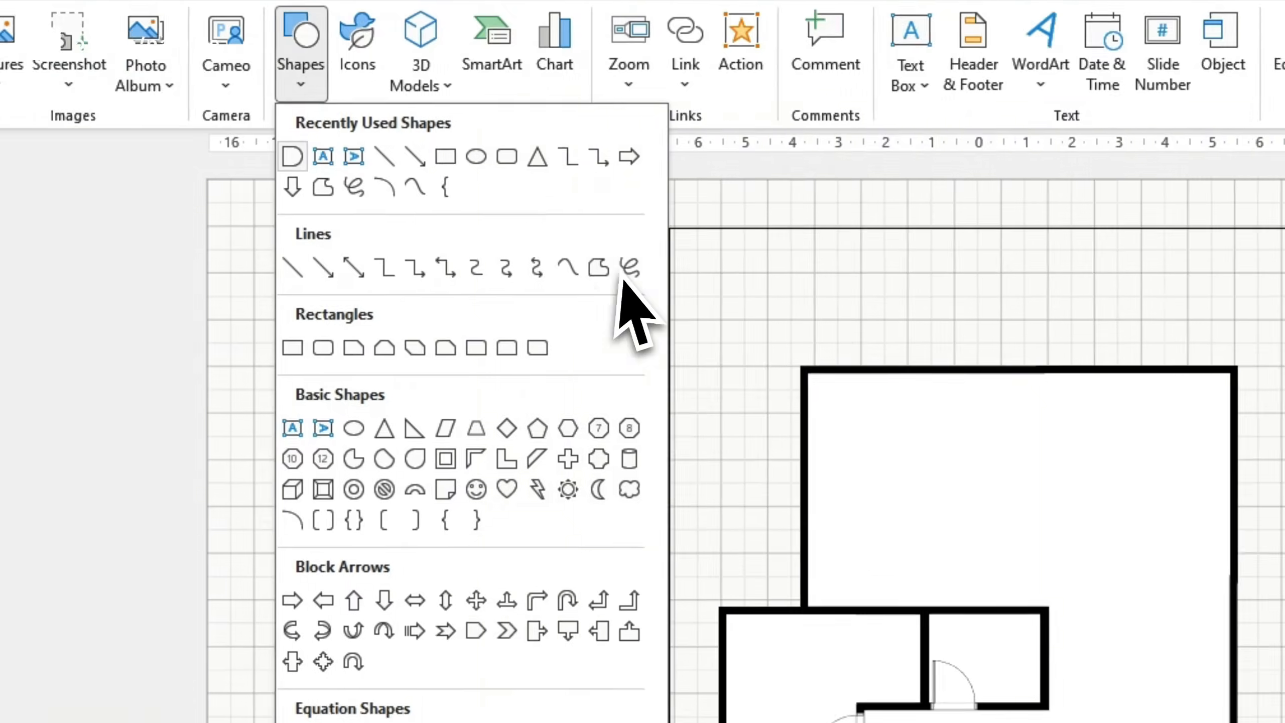
pyautogui.click(601, 271)
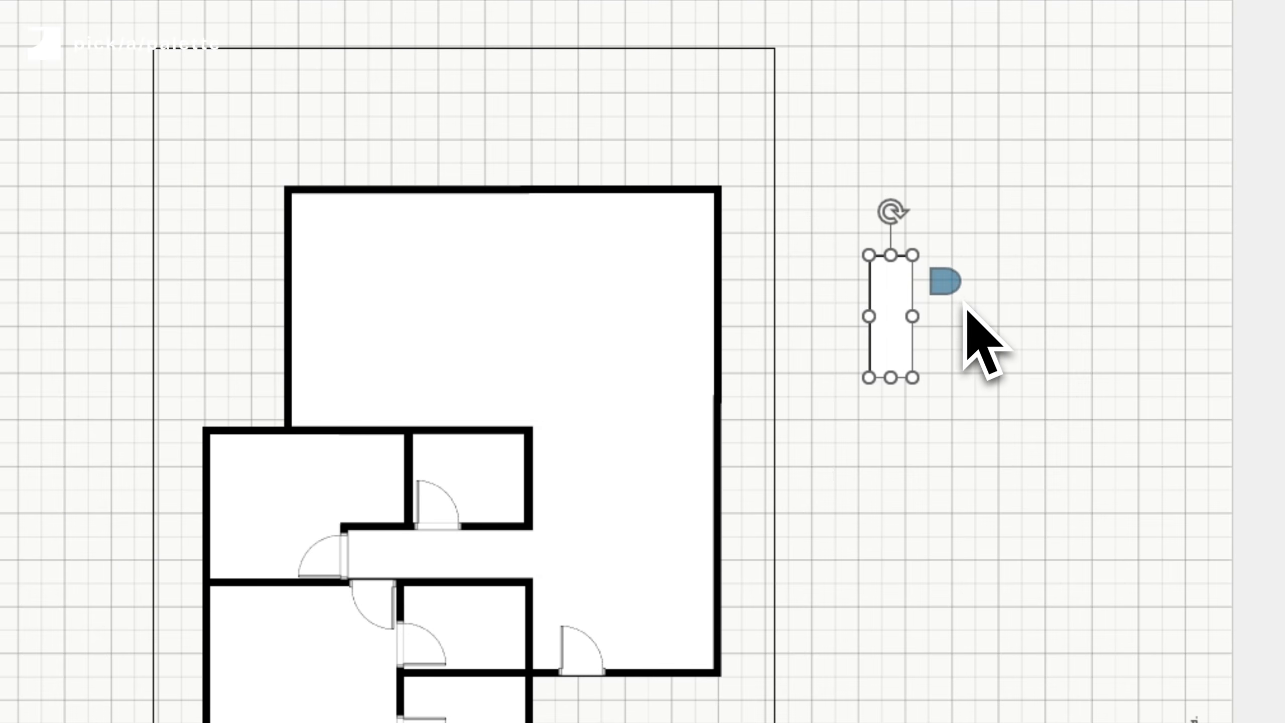
pyautogui.moveTo(964, 301); pyautogui.dragTo(975, 302)
# - Adjust the chair's outline weight and size it to 0.5 cm by 0.5 cm
pyautogui.click(517, 47)
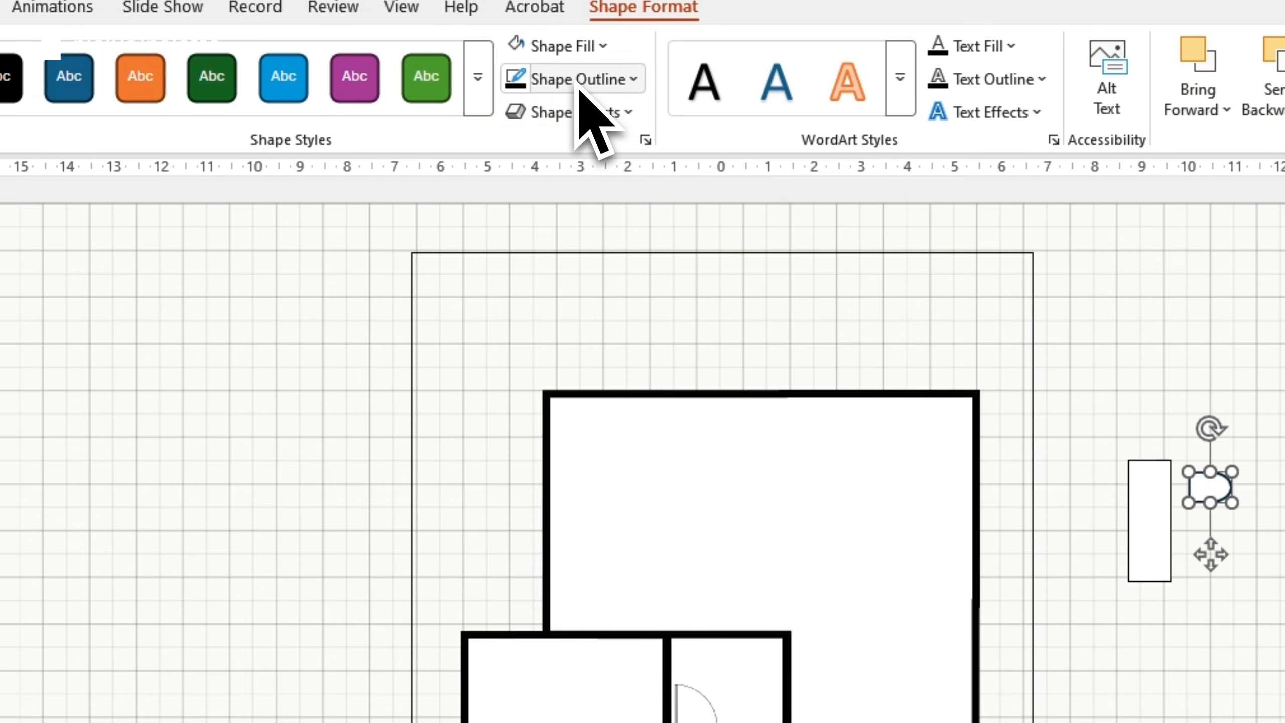
pyautogui.click(578, 79)
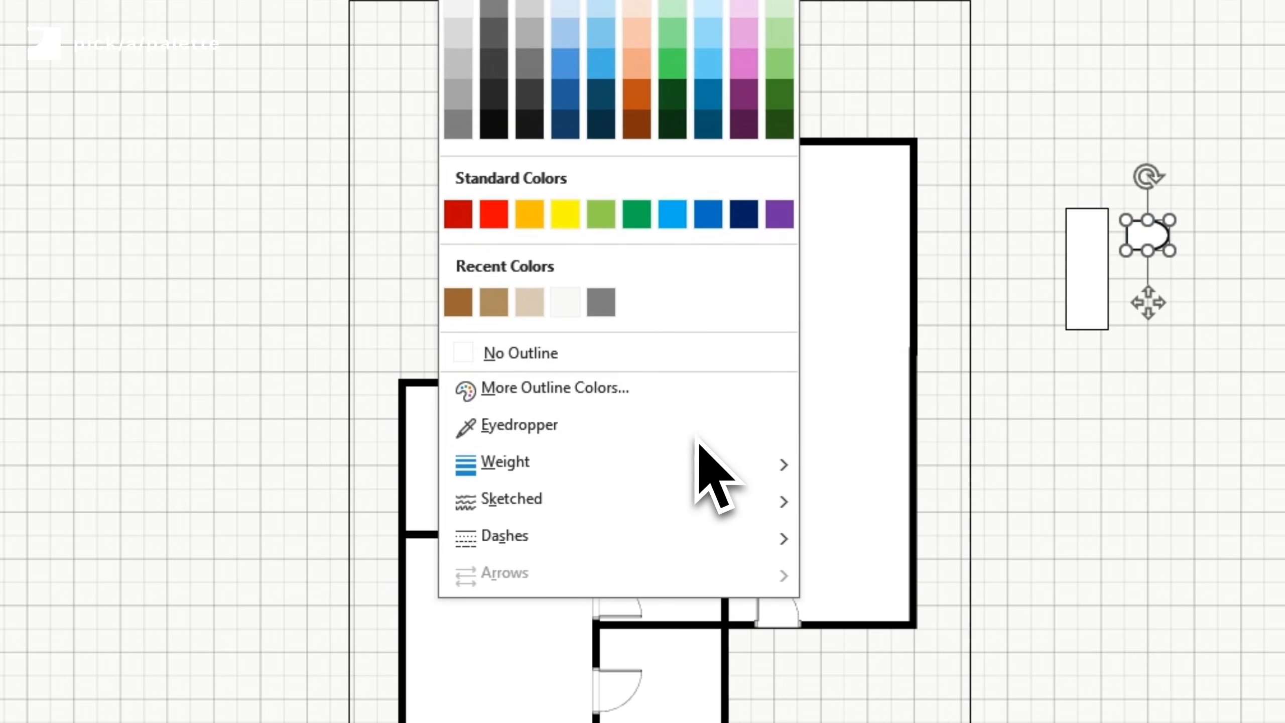
pyautogui.moveTo(734, 463)
pyautogui.click(842, 467)
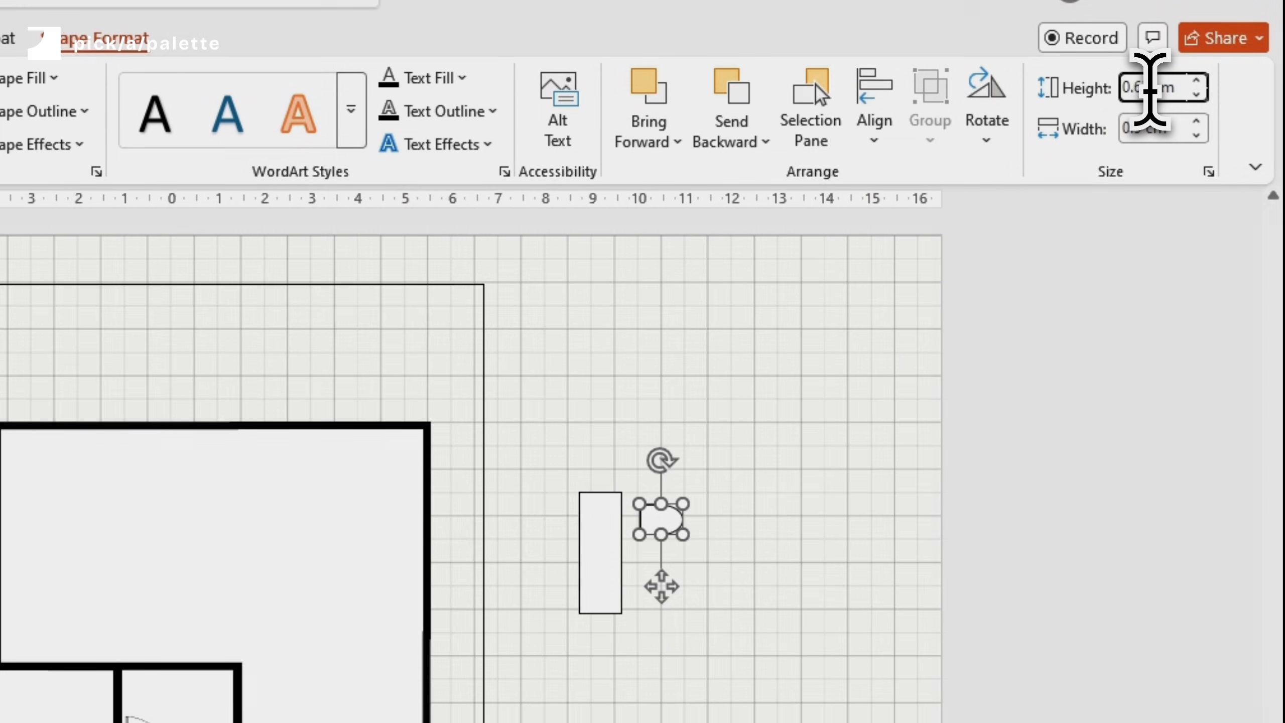
pyautogui.write('.9')
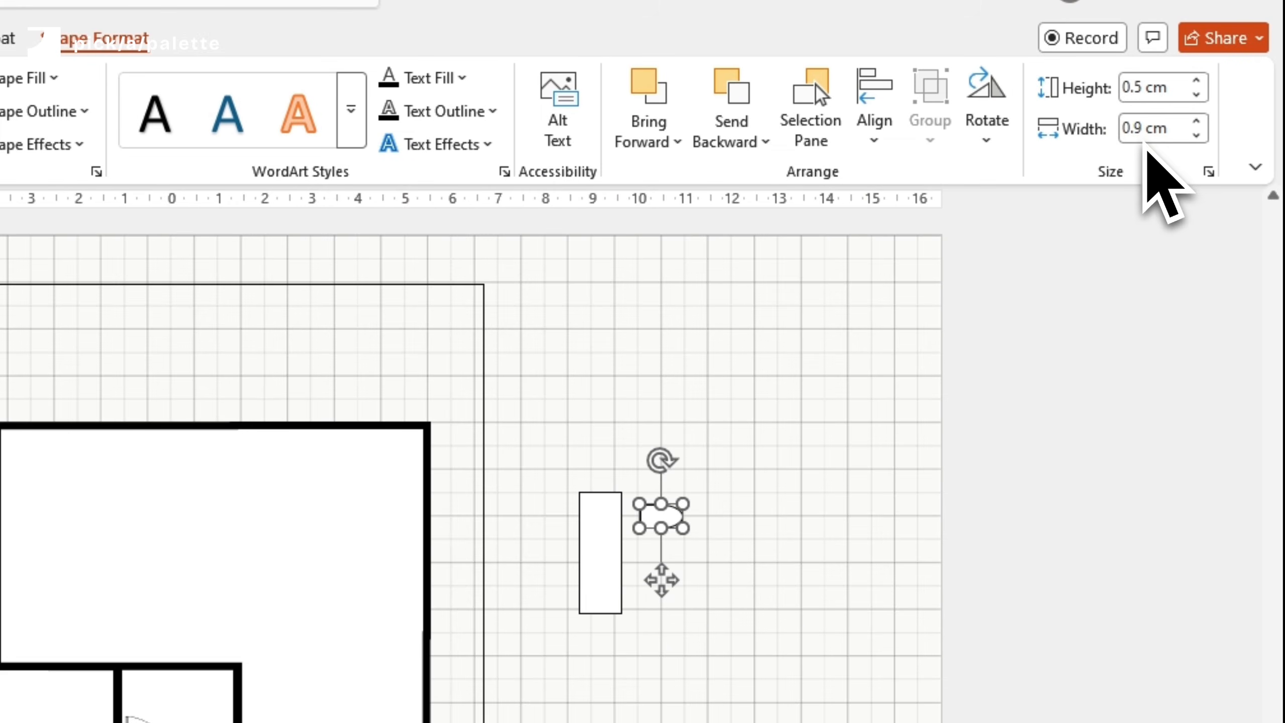
pyautogui.click(1137, 129)
pyautogui.press('Return')
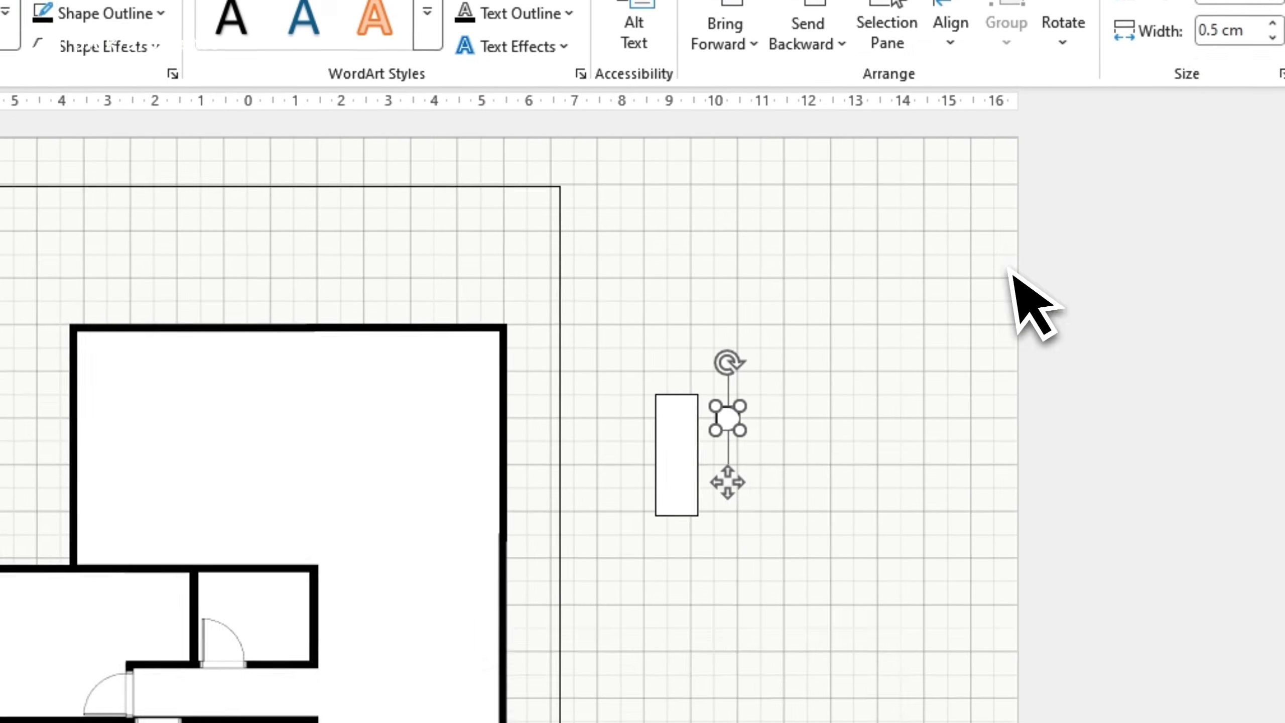
# - Place the chair against the table's right edge and duplicate it into four chairs down that side
pyautogui.keyDown('ctrl'); pyautogui.scroll(5, 830, 530); pyautogui.keyUp('ctrl')
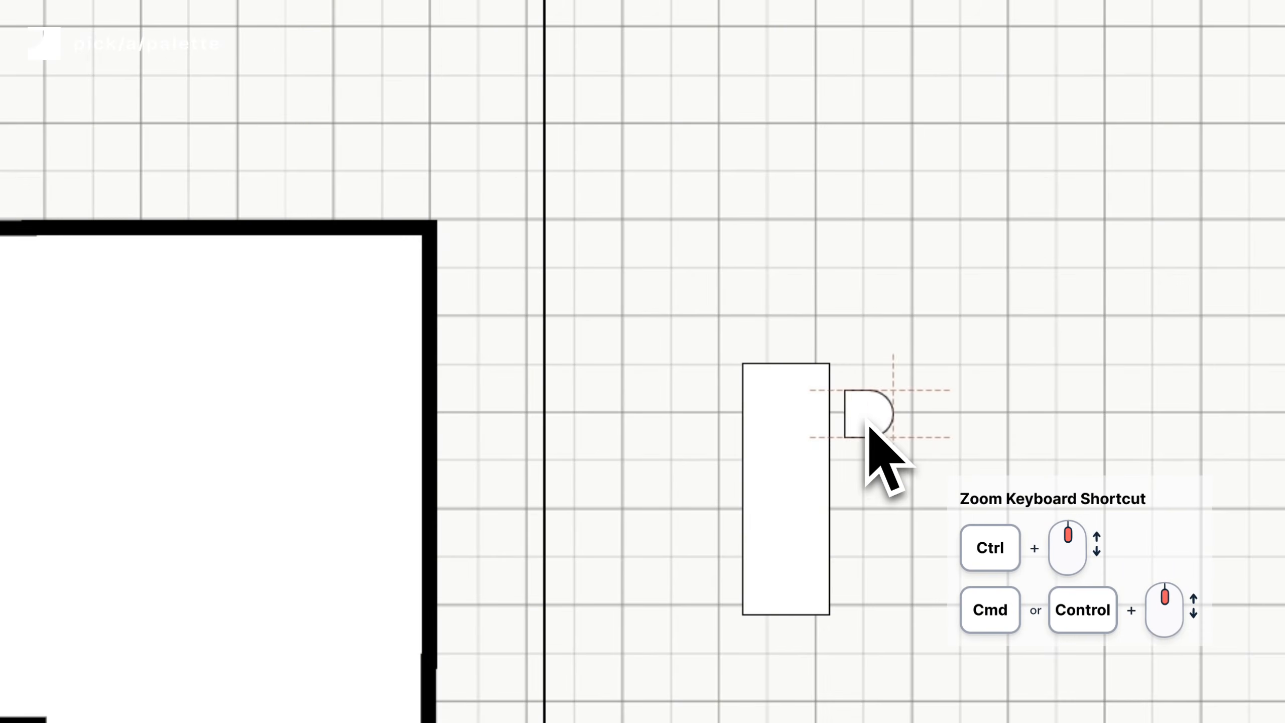
pyautogui.moveTo(869, 427); pyautogui.dragTo(855, 431)
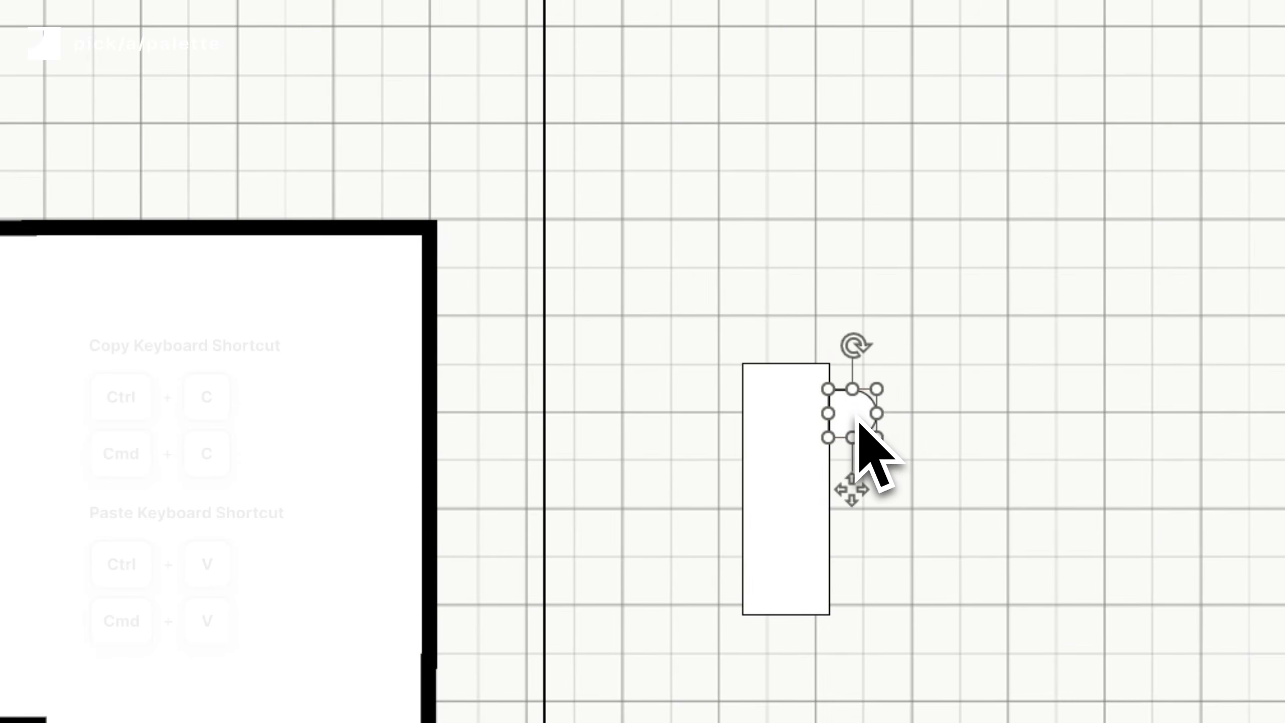
pyautogui.hotkey('ctrl', 'c')
pyautogui.hotkey('ctrl', 'v')
pyautogui.moveTo(876, 482); pyautogui.dragTo(855, 488)
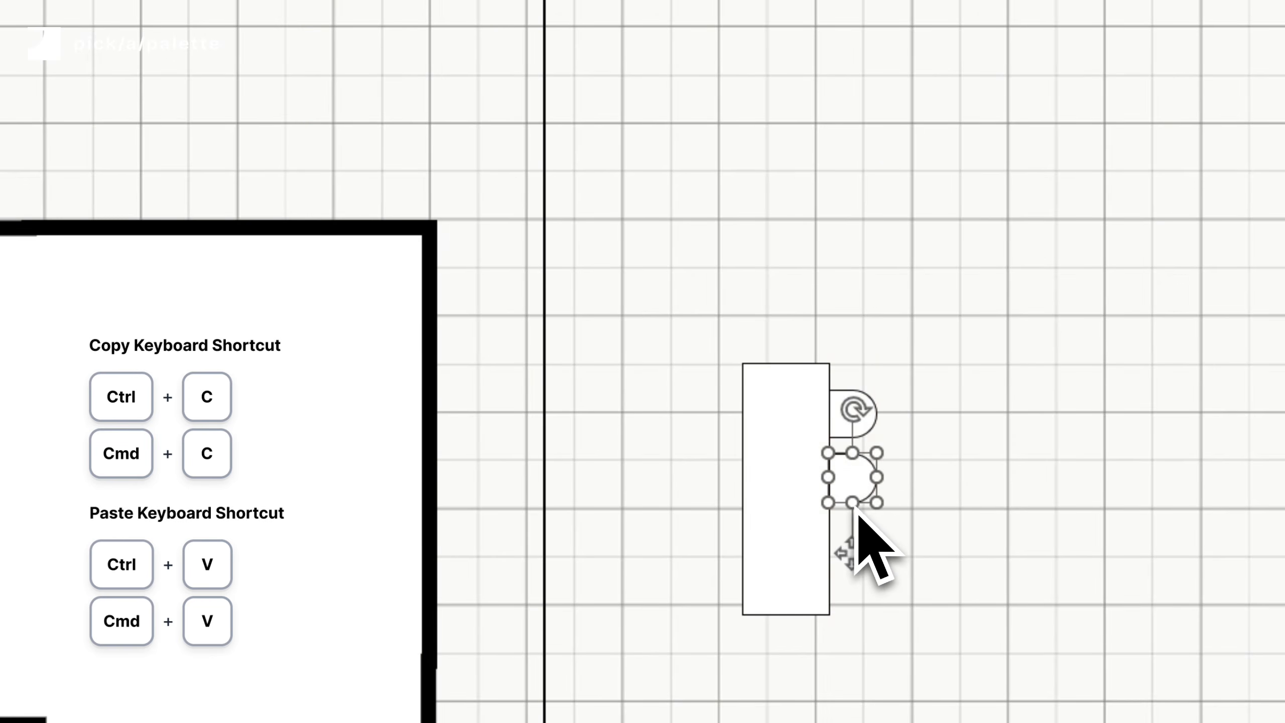
pyautogui.hotkey('ctrl', 'v')
pyautogui.moveTo(901, 541); pyautogui.dragTo(864, 566)
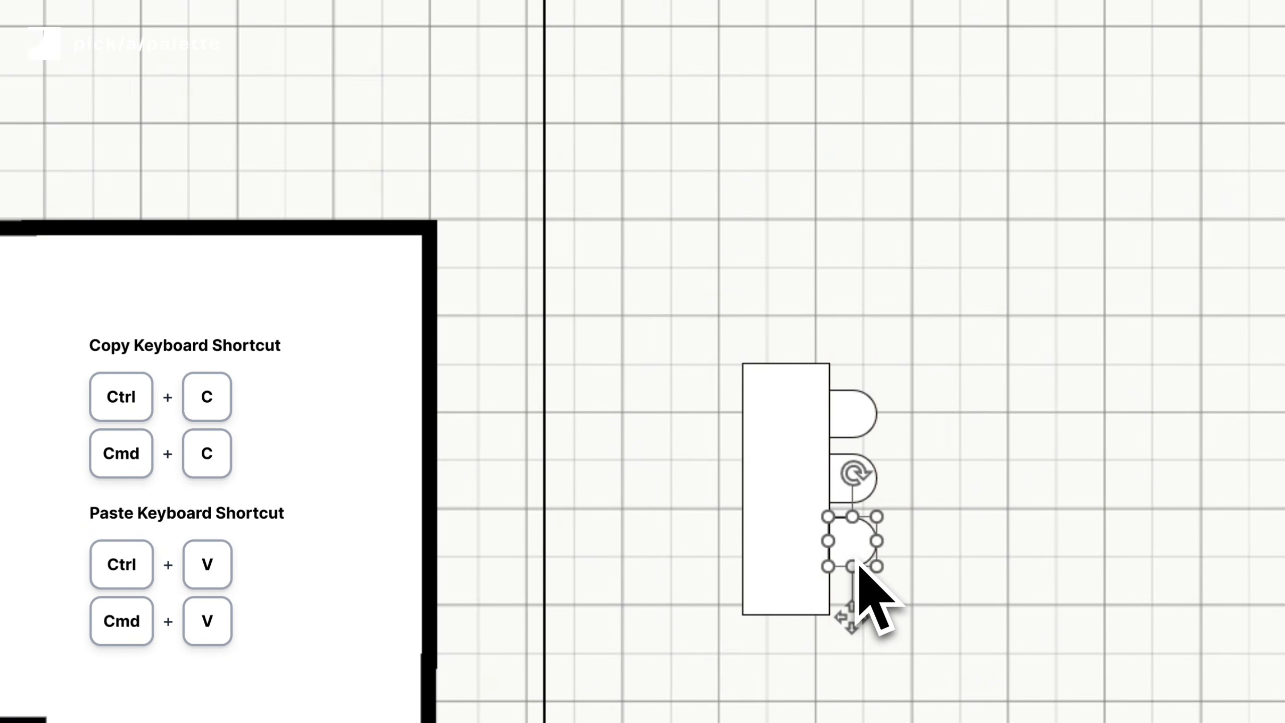
pyautogui.hotkey('ctrl', 'v')
pyautogui.moveTo(866, 612); pyautogui.dragTo(864, 609)
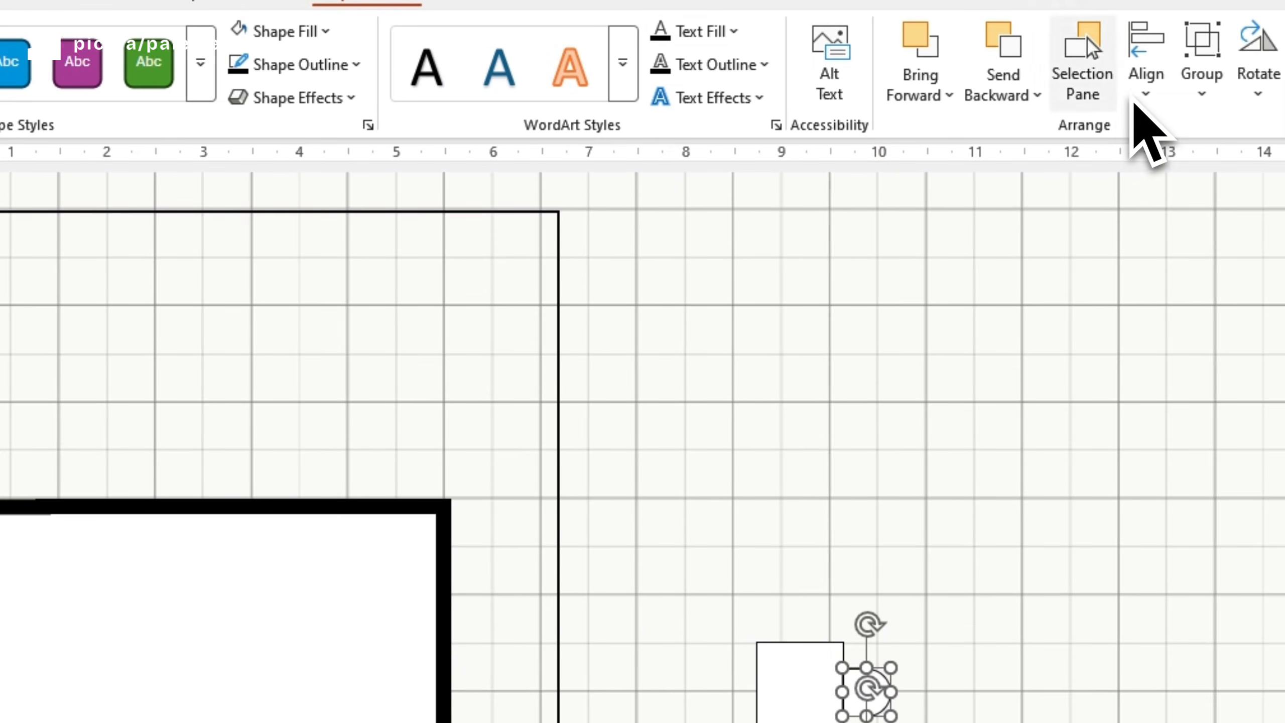
# - Align the four chairs and distribute them evenly along the table's side
pyautogui.click(1138, 100)
pyautogui.click(1207, 390)
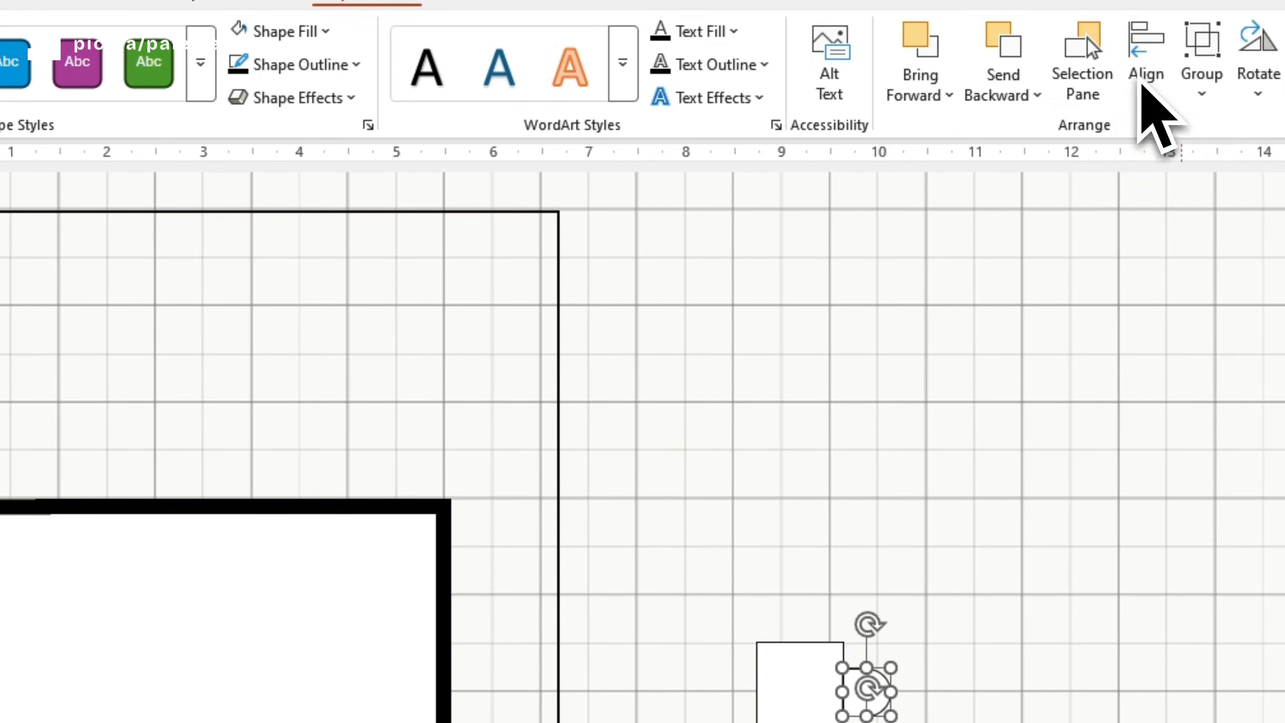
pyautogui.click(1143, 85)
pyautogui.click(1174, 130)
pyautogui.press('Escape')
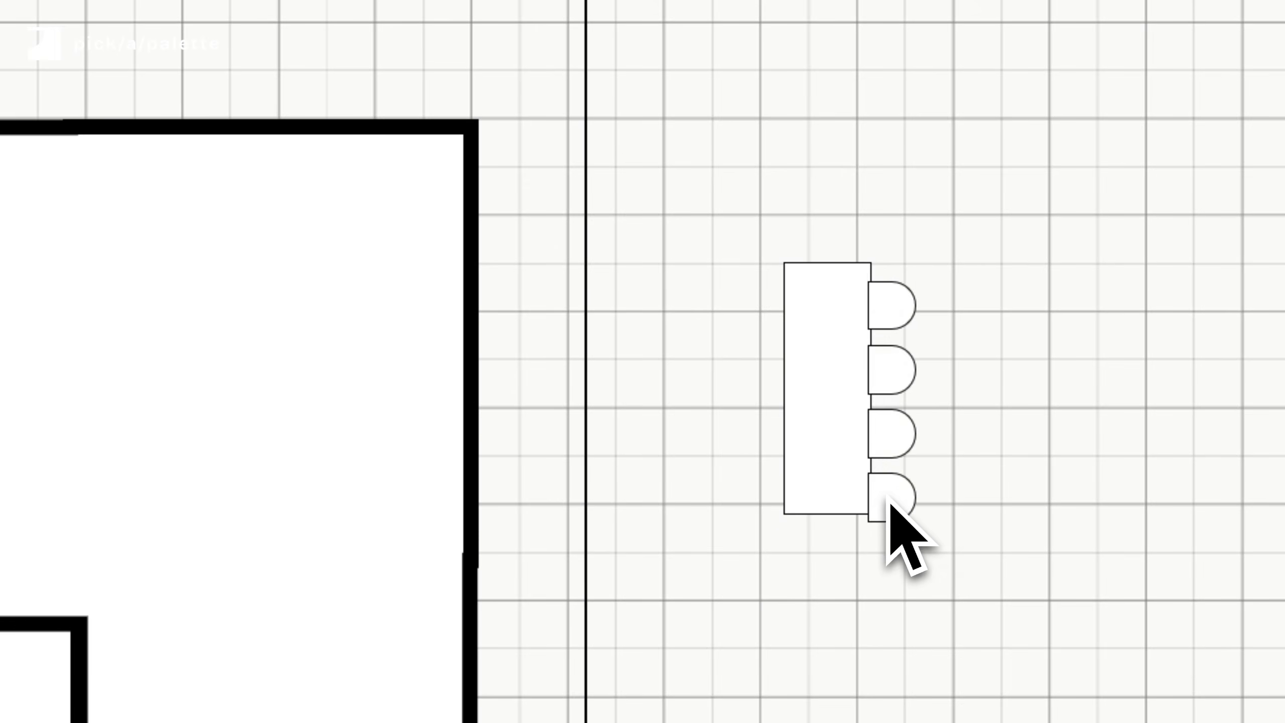
# - Group the four chairs and duplicate the chair group
pyautogui.moveTo(889, 497); pyautogui.dragTo(892, 499)
pyautogui.rightClick(892, 500)
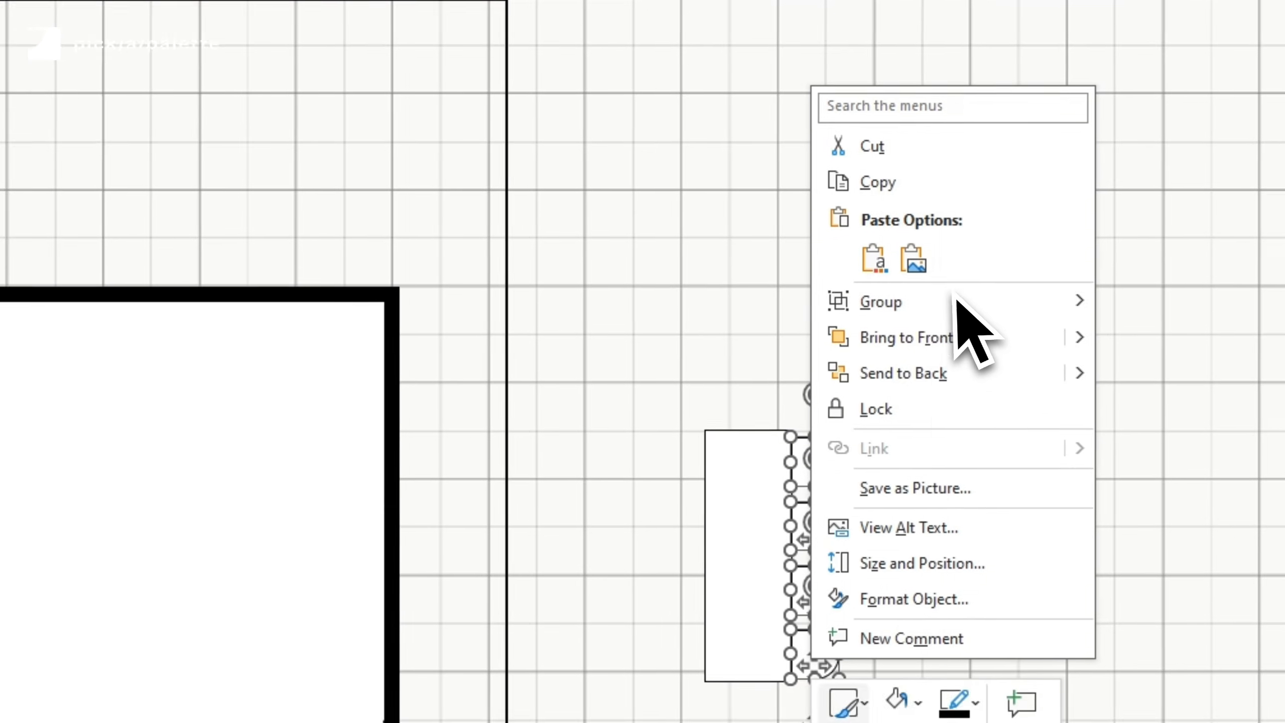
pyautogui.moveTo(954, 342)
pyautogui.click(1134, 348)
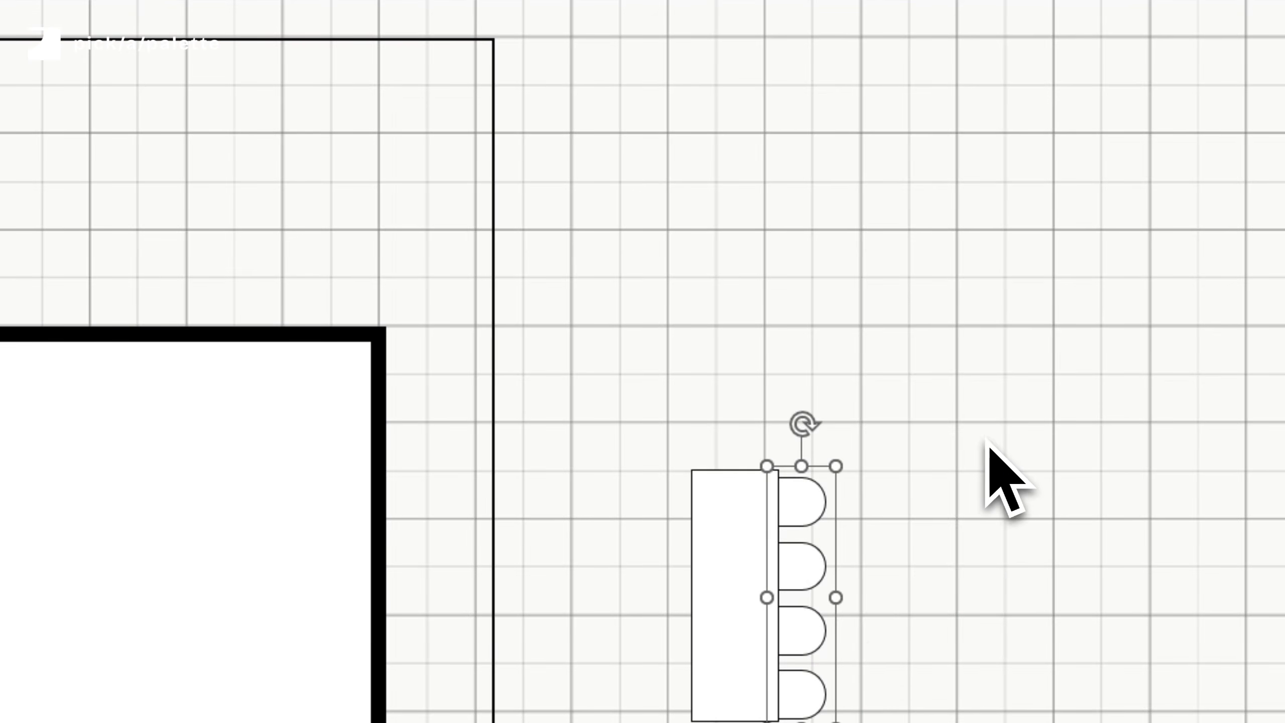
pyautogui.hotkey('ctrl', 'd')
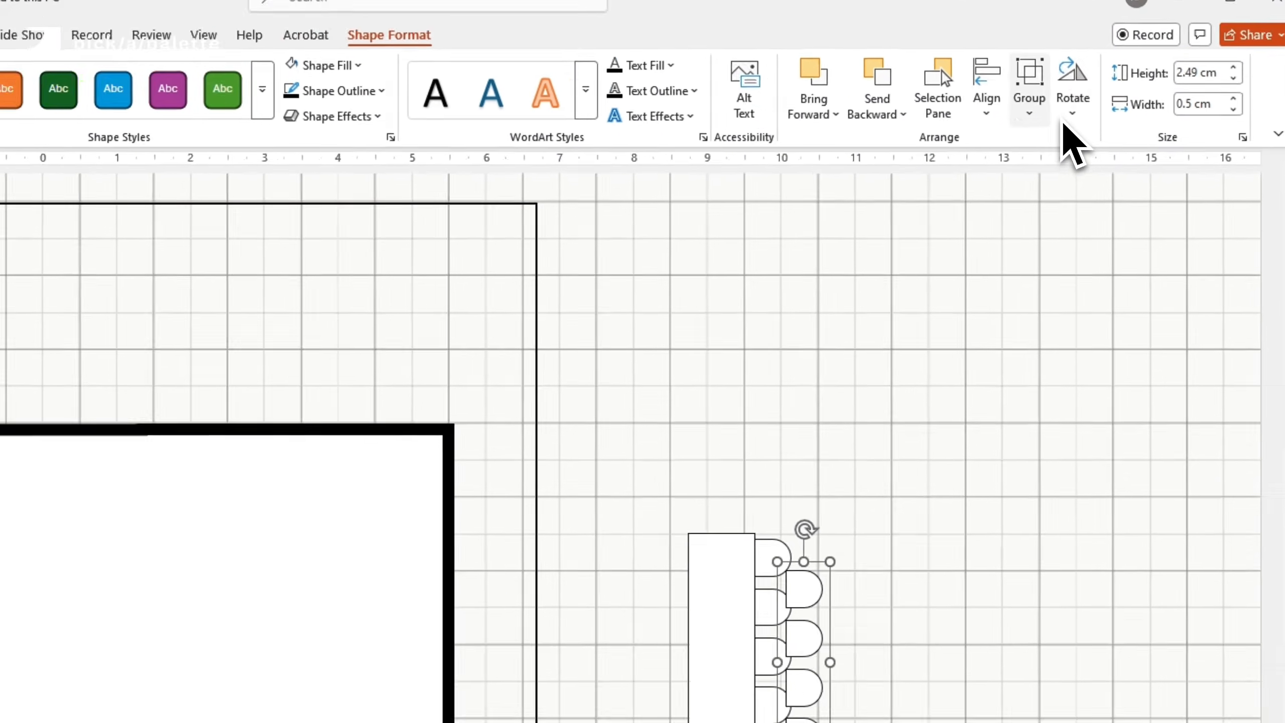
# - Flip the duplicated chairs horizontally and move them to the table's left side
pyautogui.click(1063, 119)
pyautogui.click(1083, 223)
pyautogui.moveTo(904, 502); pyautogui.dragTo(724, 436)
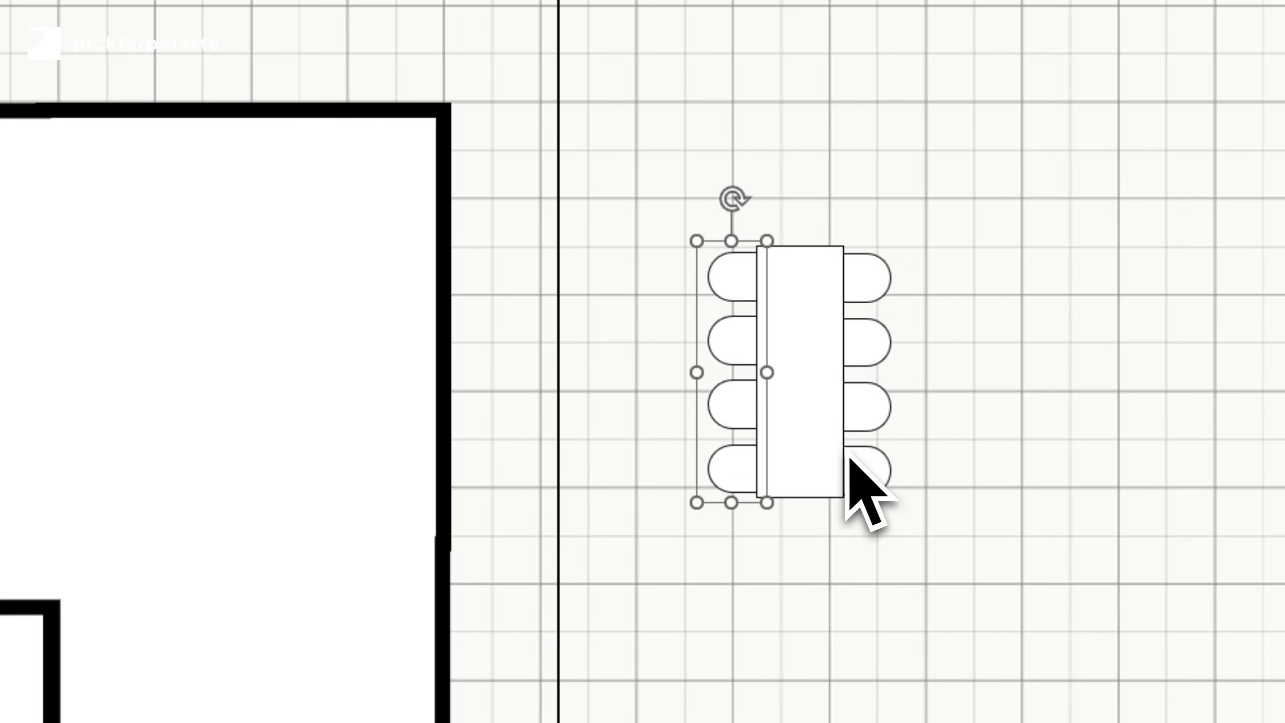
# - Group the table with both chair rows and move the dining set into the large room
pyautogui.click(871, 451)
pyautogui.keyDown('shift'); pyautogui.click(797, 372); pyautogui.keyUp('shift')
pyautogui.keyDown('shift'); pyautogui.click(737, 359); pyautogui.keyUp('shift')
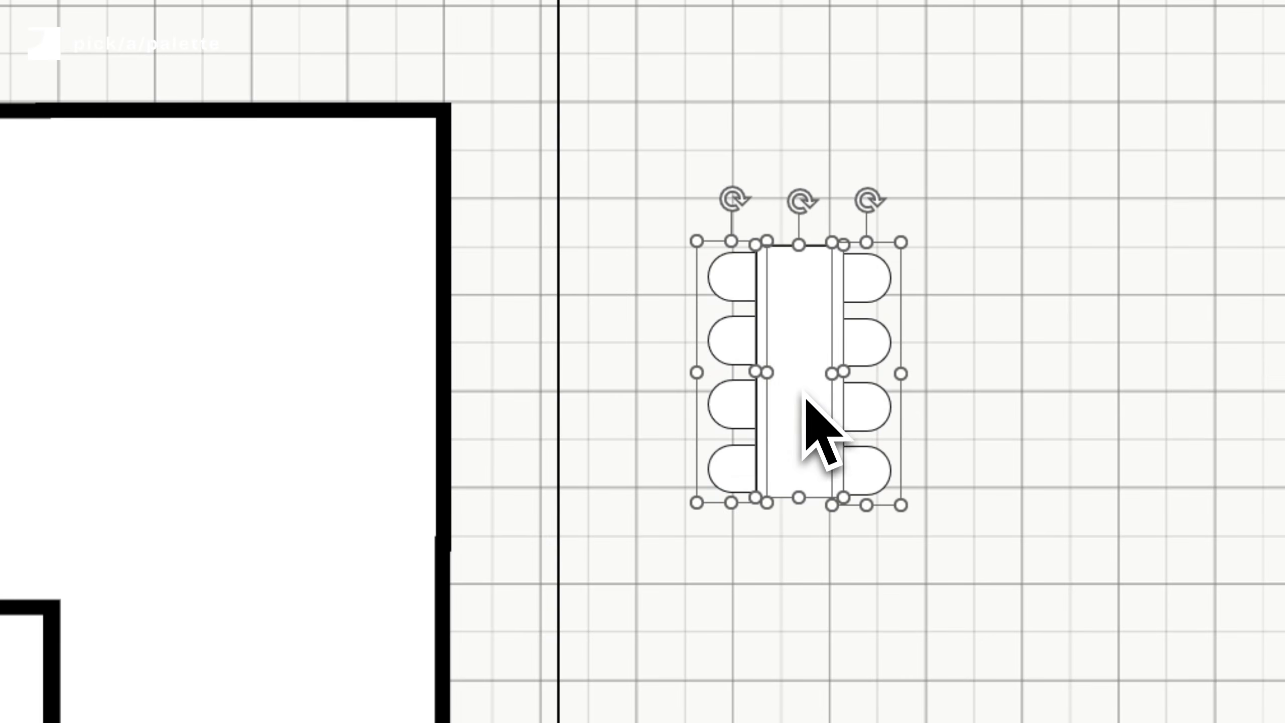
pyautogui.rightClick(806, 394)
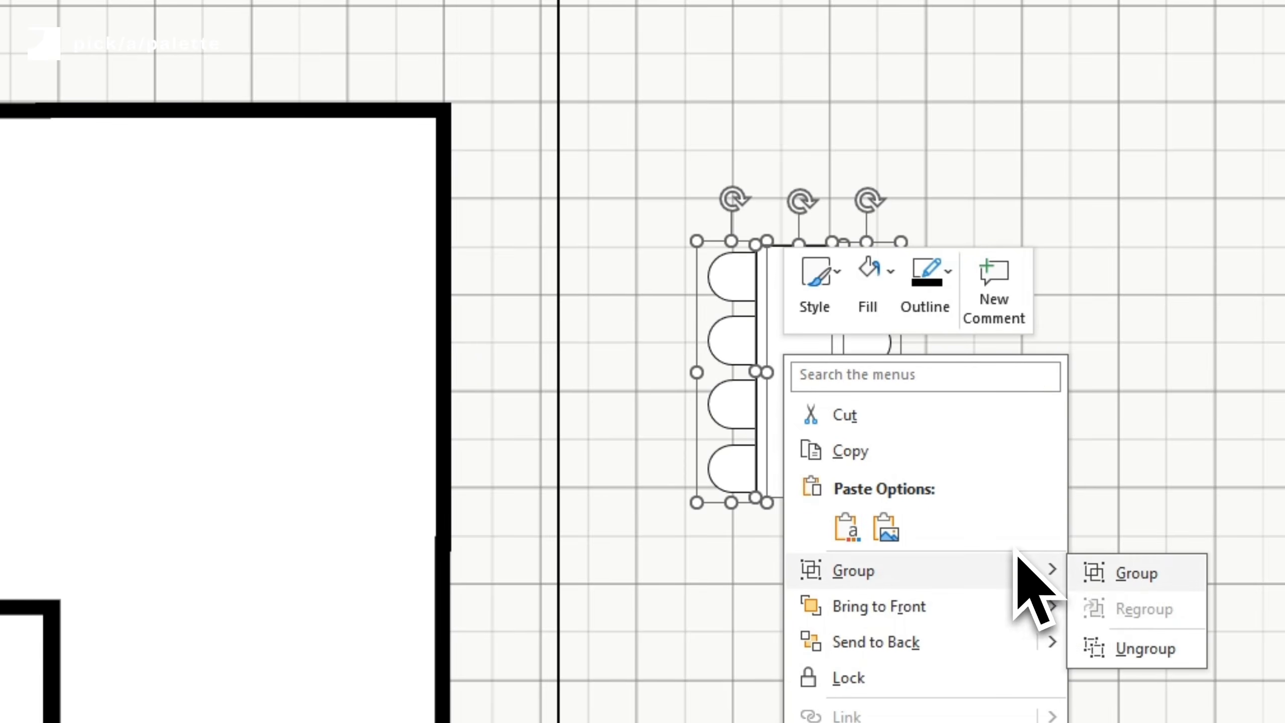
pyautogui.click(1137, 571)
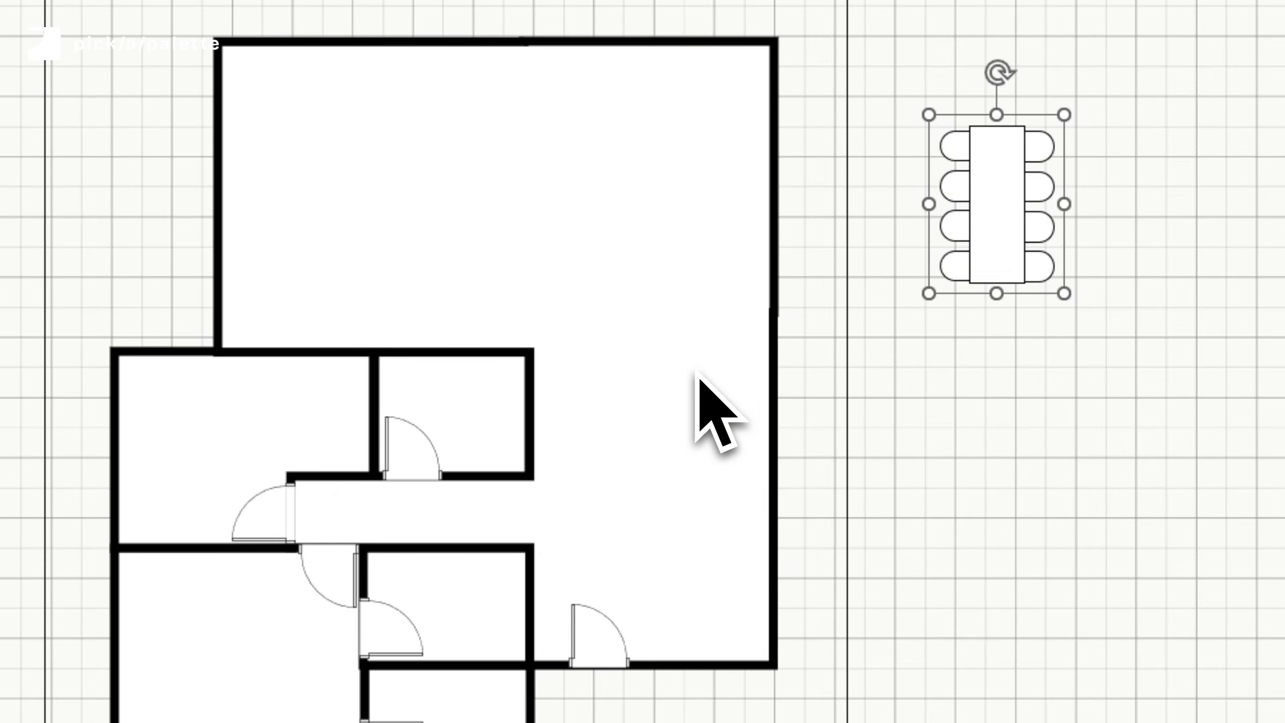
pyautogui.moveTo(698, 374); pyautogui.dragTo(643, 461)
pyautogui.click(1037, 493)
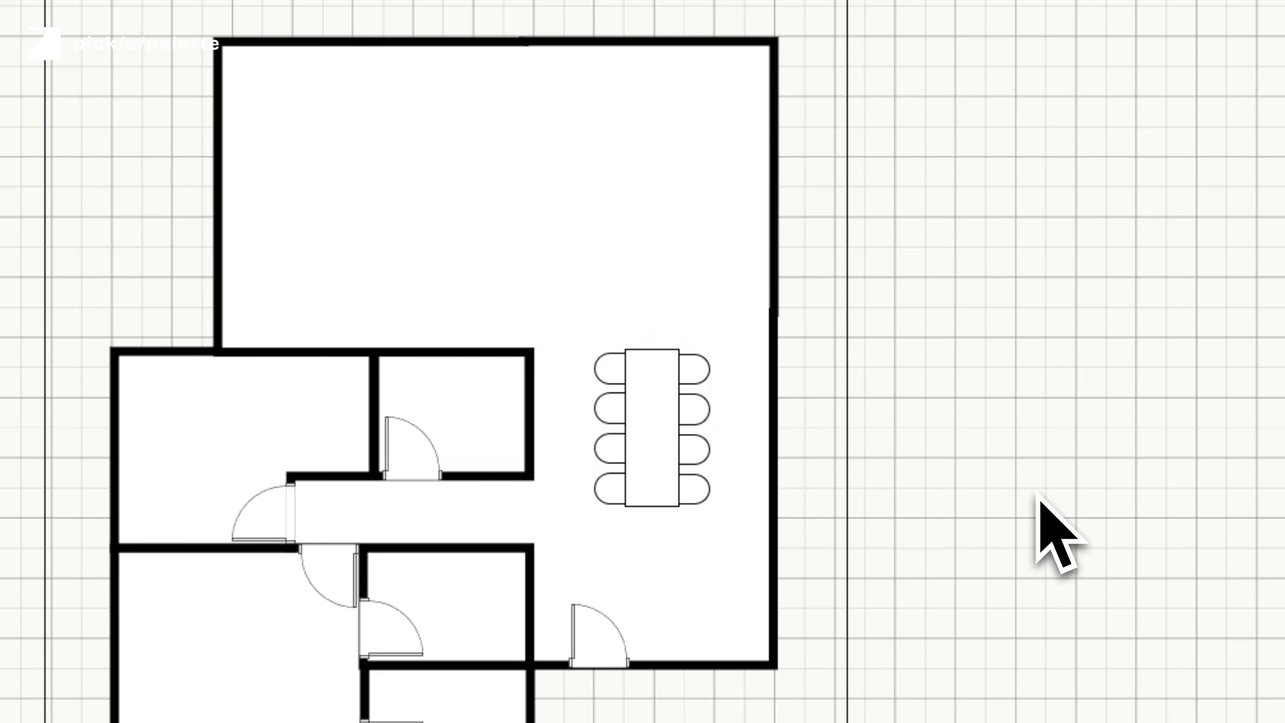
# - Draw a rectangle about 3.7 by 3 cm in the large room's upper left and set its outline colour
pyautogui.click(749, 84)
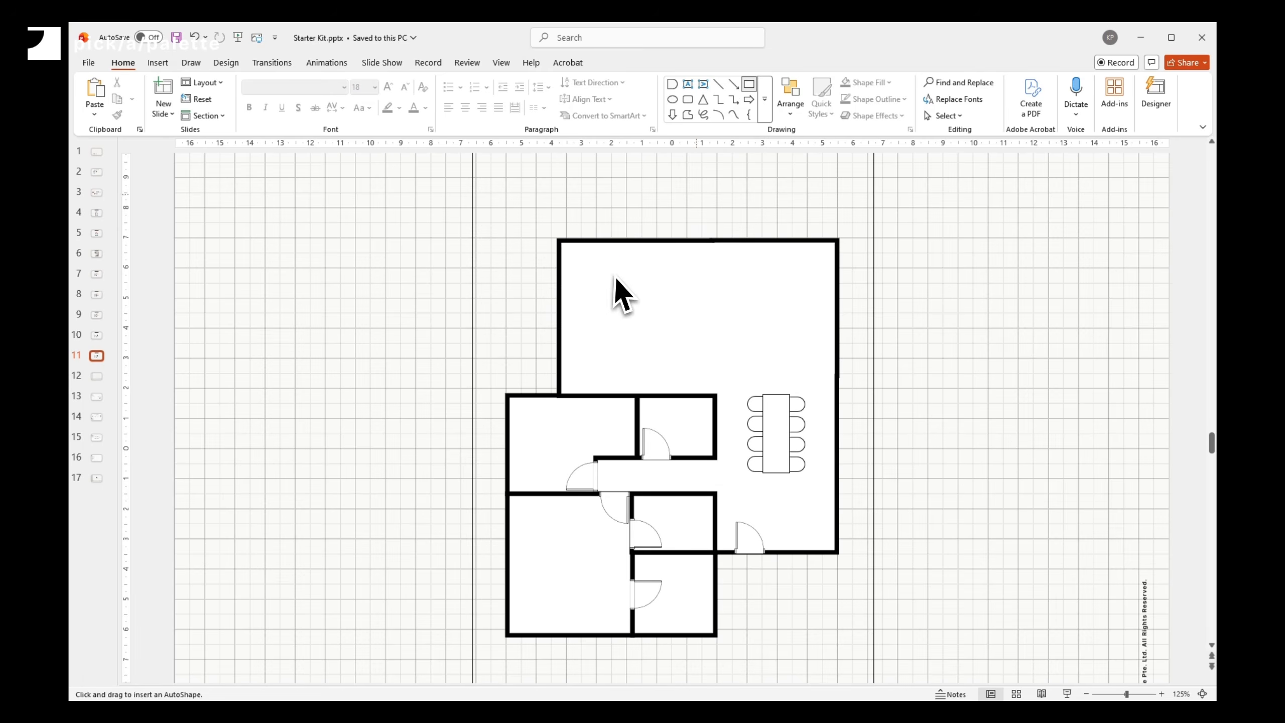
pyautogui.moveTo(598, 261); pyautogui.dragTo(683, 368)
pyautogui.click(580, 82)
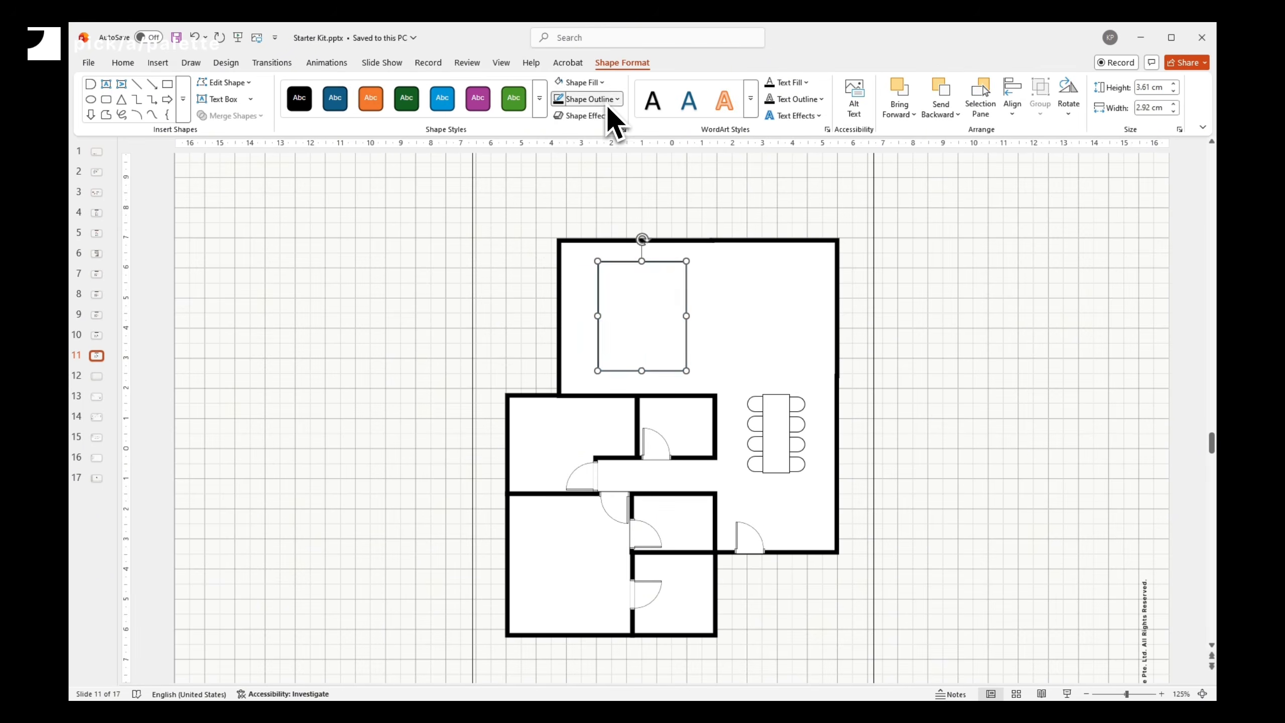
pyautogui.click(607, 100)
pyautogui.moveTo(607, 418)
pyautogui.click(756, 420)
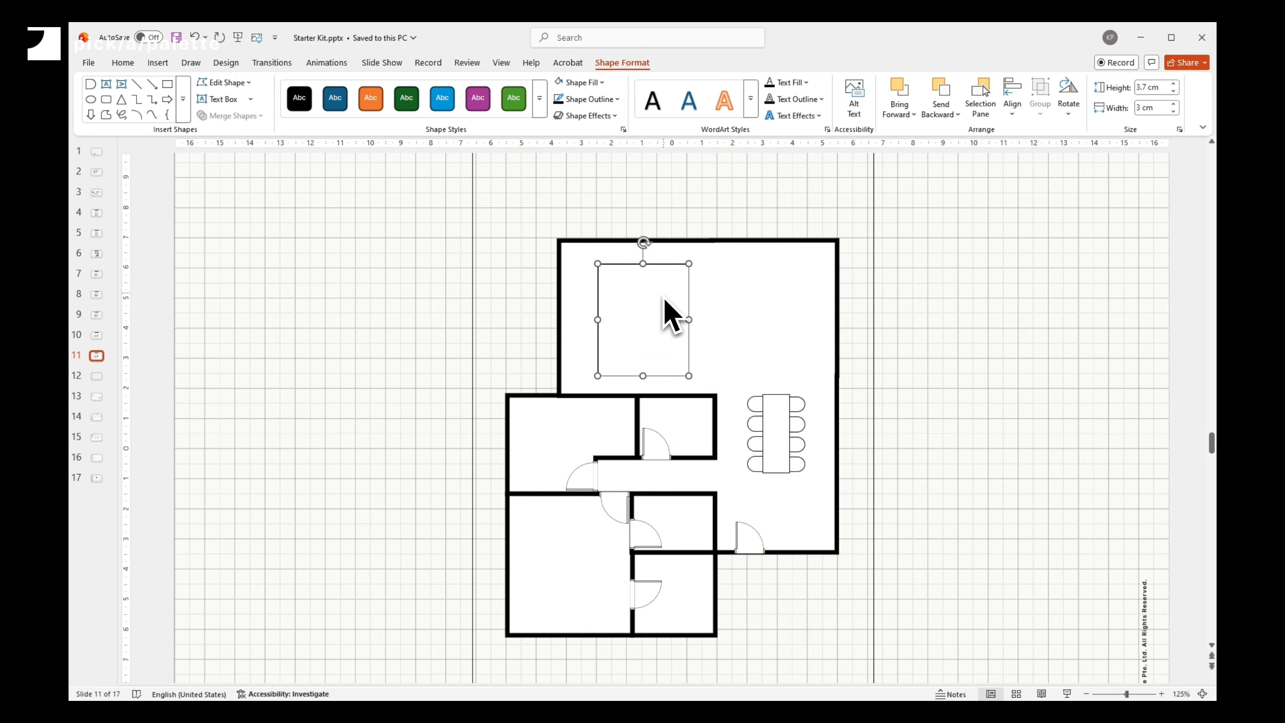
# - Paste copies of the rectangle and resize them into sofa pieces 0.8 cm and 1 cm deep
pyautogui.hotkey('ctrl', 'v')
pyautogui.write('0.8')
pyautogui.click(1142, 108)
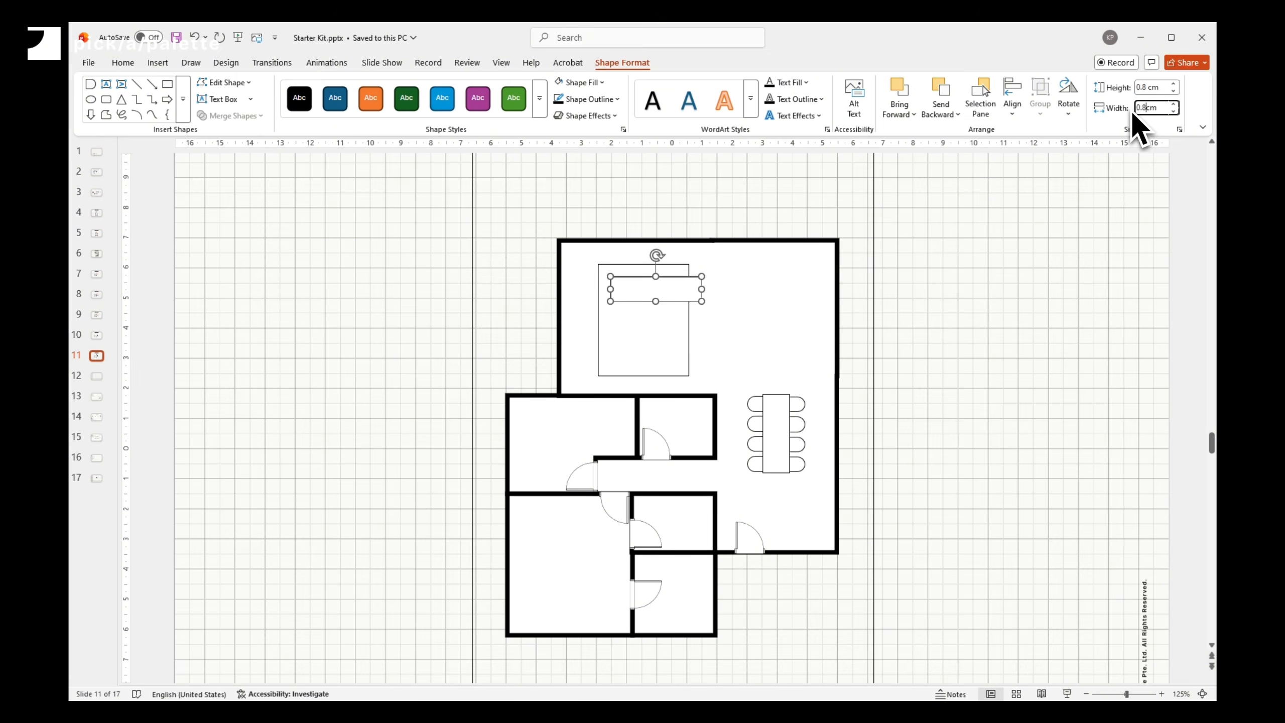
pyautogui.press('Return')
pyautogui.moveTo(621, 293); pyautogui.dragTo(685, 370)
pyautogui.click(1137, 89)
pyautogui.write('1')
pyautogui.press('Return')
# - Align the sofa pieces and union them into one L-shaped sofa
pyautogui.keyDown('shift'); pyautogui.click(643, 367); pyautogui.keyUp('shift')
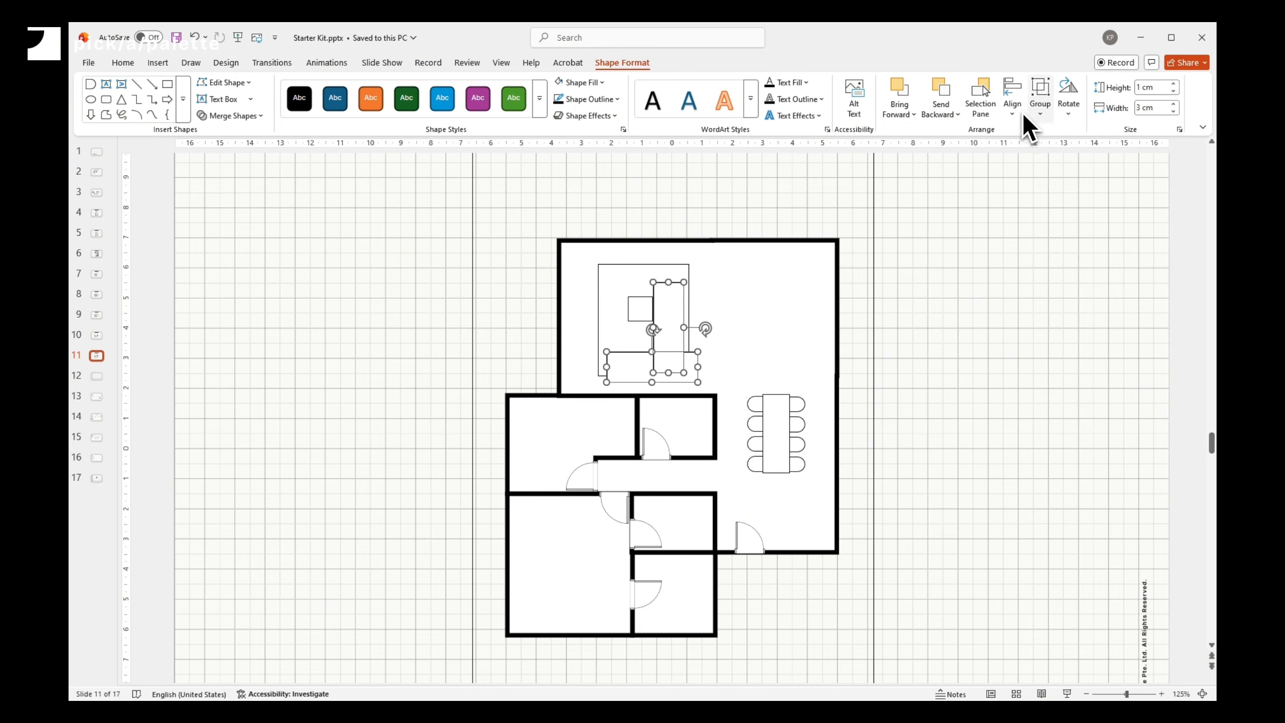
pyautogui.click(1018, 112)
pyautogui.click(1038, 168)
pyautogui.click(1016, 111)
pyautogui.click(1037, 224)
pyautogui.click(233, 116)
pyautogui.click(227, 132)
# - Build an L-shaped kitchen counter 0.6 cm deep in the large room's upper-right corner and union its pieces
pyautogui.click(640, 312)
pyautogui.moveTo(639, 317); pyautogui.dragTo(819, 255)
pyautogui.hotkey('ctrl', 'c')
pyautogui.hotkey('ctrl', 'v')
pyautogui.write('2')
pyautogui.press('Return')
pyautogui.click(1140, 88)
pyautogui.write('0.6')
pyautogui.press('Return')
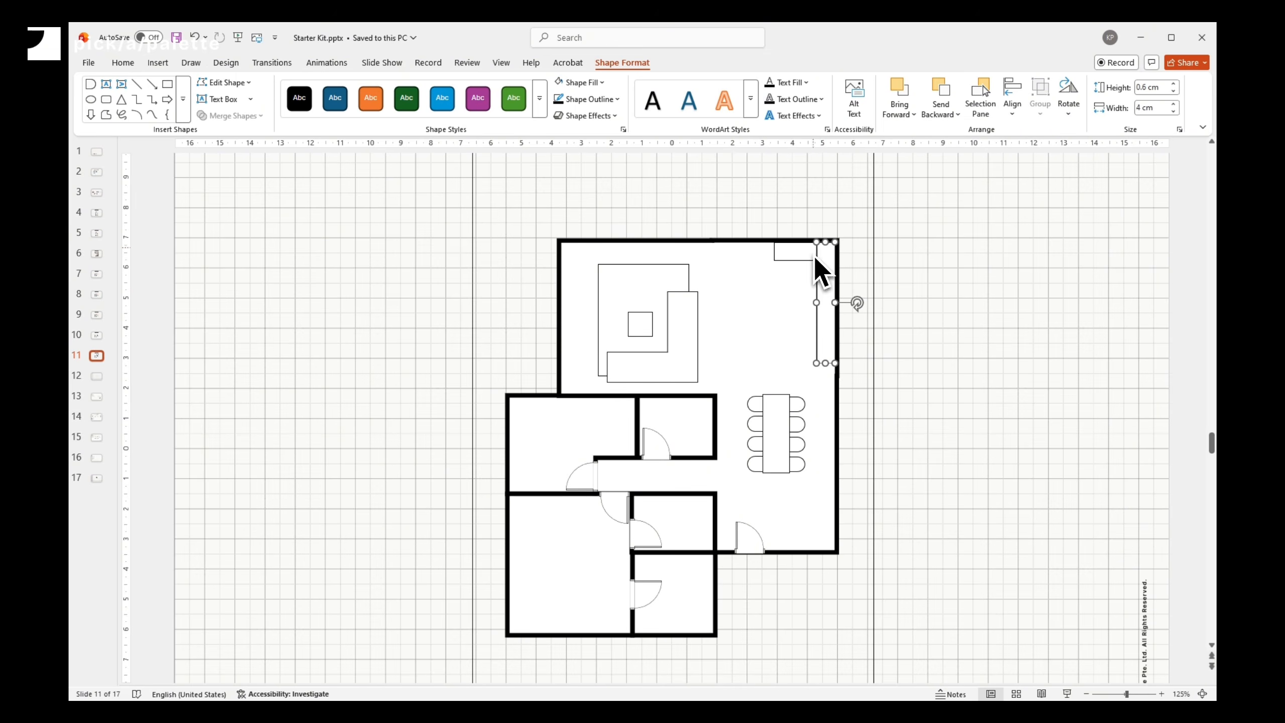
pyautogui.keyDown('shift'); pyautogui.click(805, 253); pyautogui.keyUp('shift')
pyautogui.click(233, 116)
pyautogui.click(227, 132)
# - Paste kitchen rectangles near the counter and set their heights to 0.9 cm and 2 cm
pyautogui.hotkey('ctrl', 'v')
pyautogui.moveTo(647, 340); pyautogui.dragTo(810, 307)
pyautogui.click(1145, 88)
pyautogui.write('0.9')
pyautogui.click(1146, 109)
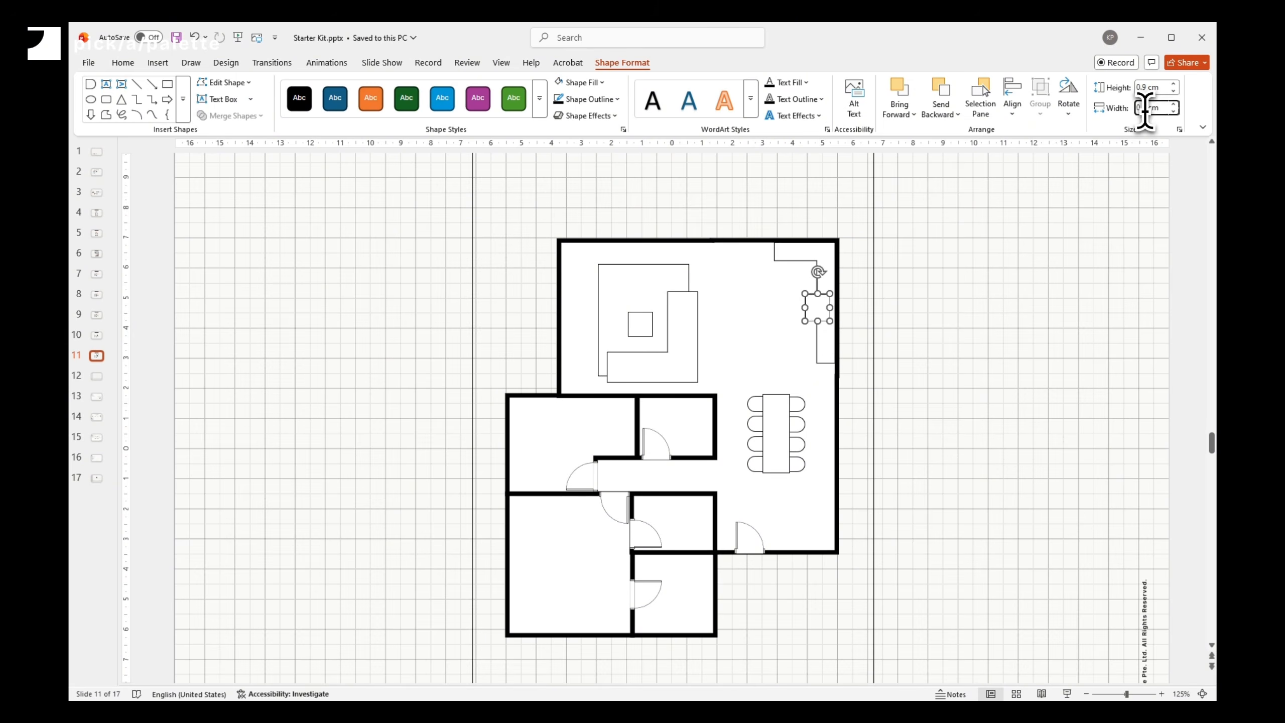
pyautogui.write('2')
pyautogui.press('Tab')
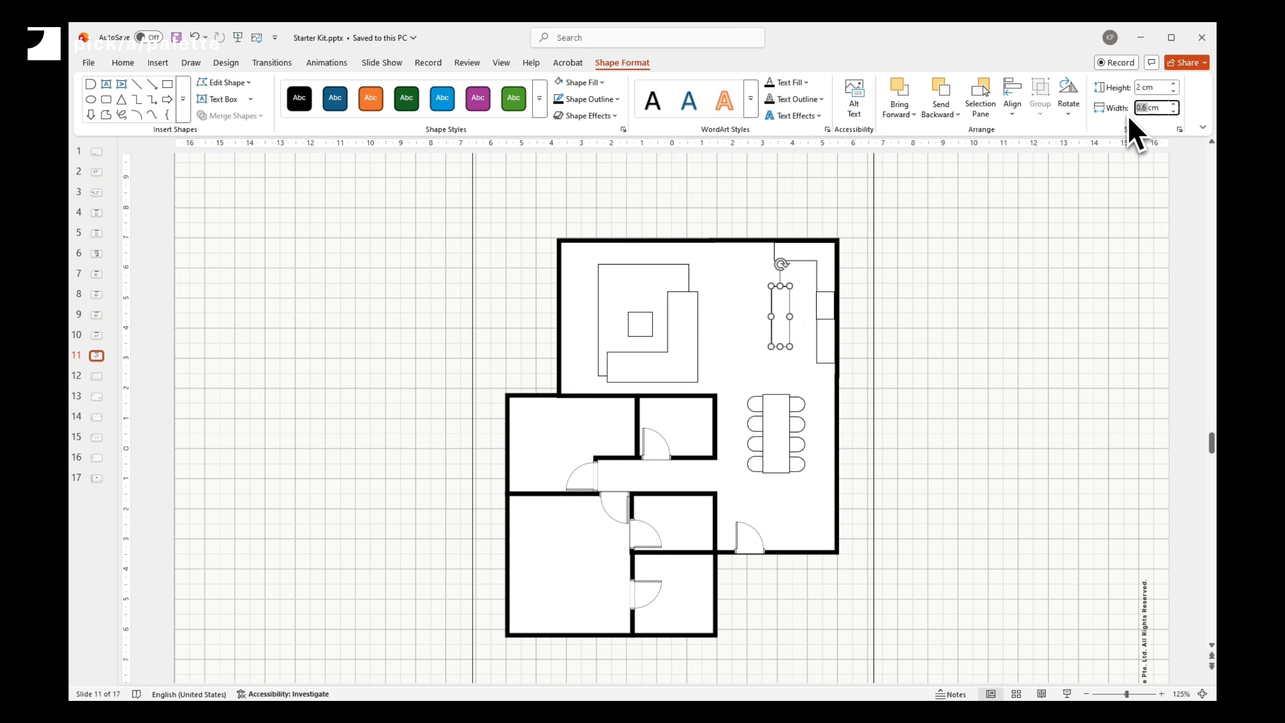
# - Paste another rectangle, set its width to 0.7 cm and place it against the top counter
pyautogui.hotkey('ctrl', 'v')
pyautogui.moveTo(826, 284); pyautogui.dragTo(762, 273)
pyautogui.write('0.7')
pyautogui.press('Return')
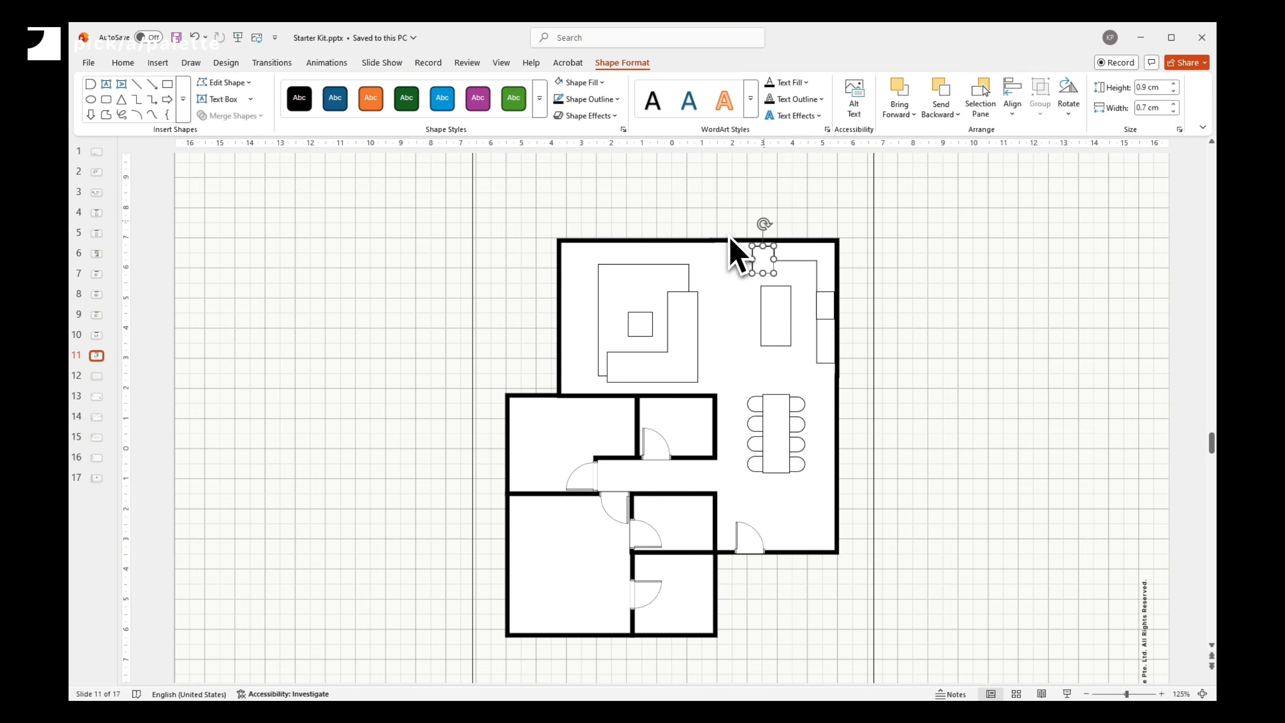
pyautogui.moveTo(762, 224); pyautogui.dragTo(728, 259)
pyautogui.moveTo(766, 263); pyautogui.dragTo(759, 260)
# - Draw a small stool shape beside the kitchen island and set its height to 0.3 cm
pyautogui.click(157, 63)
pyautogui.click(622, 63)
pyautogui.click(91, 85)
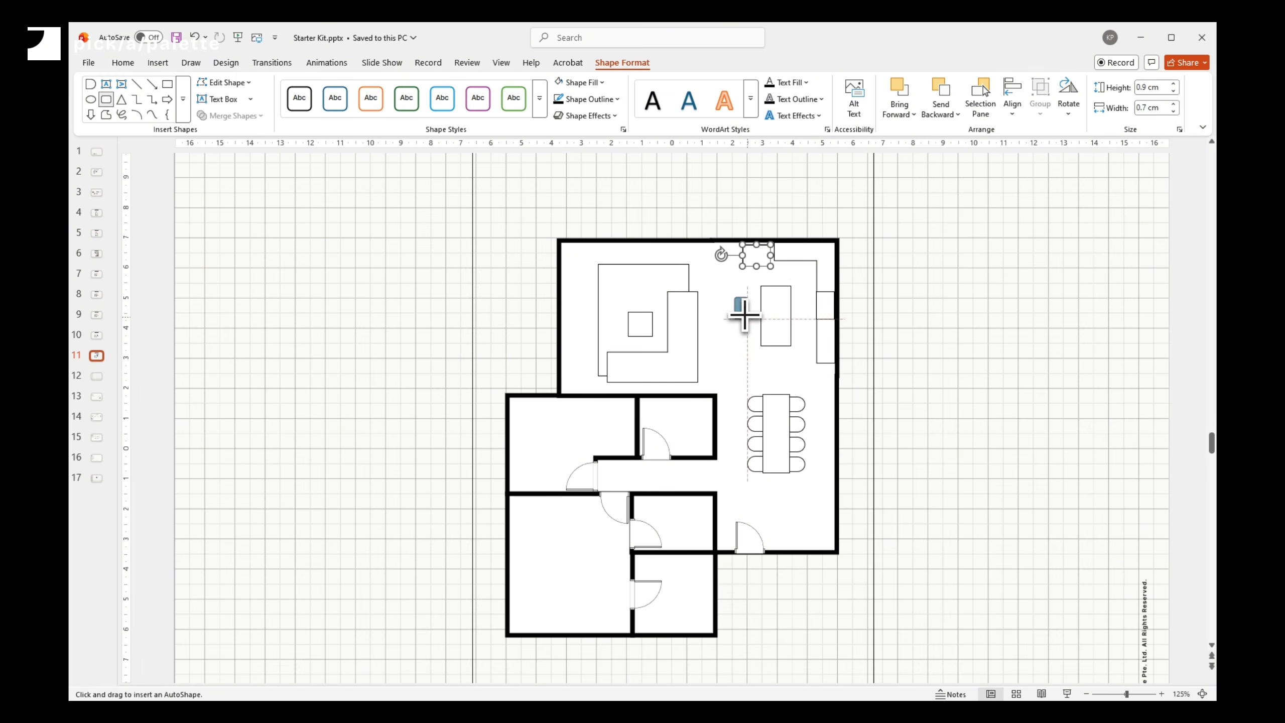
pyautogui.moveTo(744, 313); pyautogui.dragTo(751, 320)
pyautogui.click(1147, 90)
pyautogui.write('0.3')
pyautogui.press('Return')
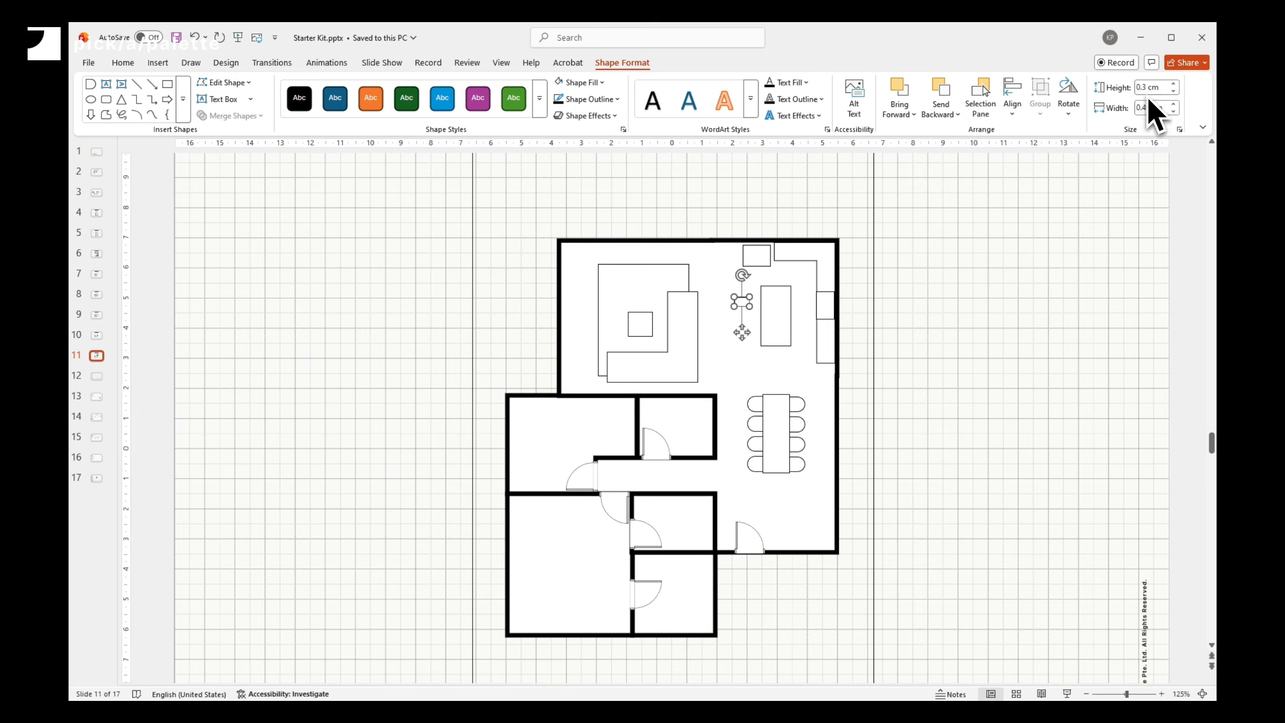
# - Duplicate the stools and align them in a column along the kitchen island's left side
pyautogui.moveTo(742, 275); pyautogui.dragTo(761, 301)
pyautogui.moveTo(743, 303)
pyautogui.mouseDown()
pyautogui.moveTo(756, 299)
pyautogui.moveTo(754, 318)
pyautogui.mouseUp()
pyautogui.hotkey('ctrl', 'c')
pyautogui.hotkey('ctrl', 'v')
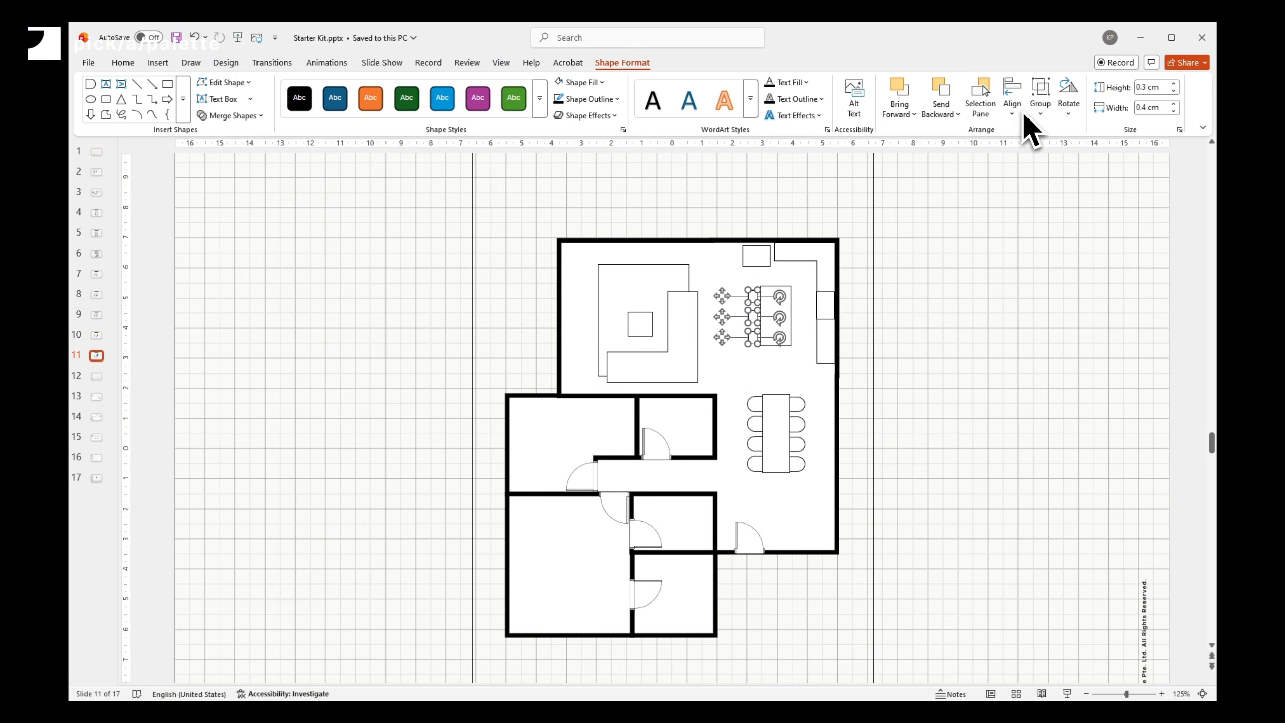
pyautogui.click(1021, 113)
pyautogui.click(1038, 261)
pyautogui.click(958, 328)
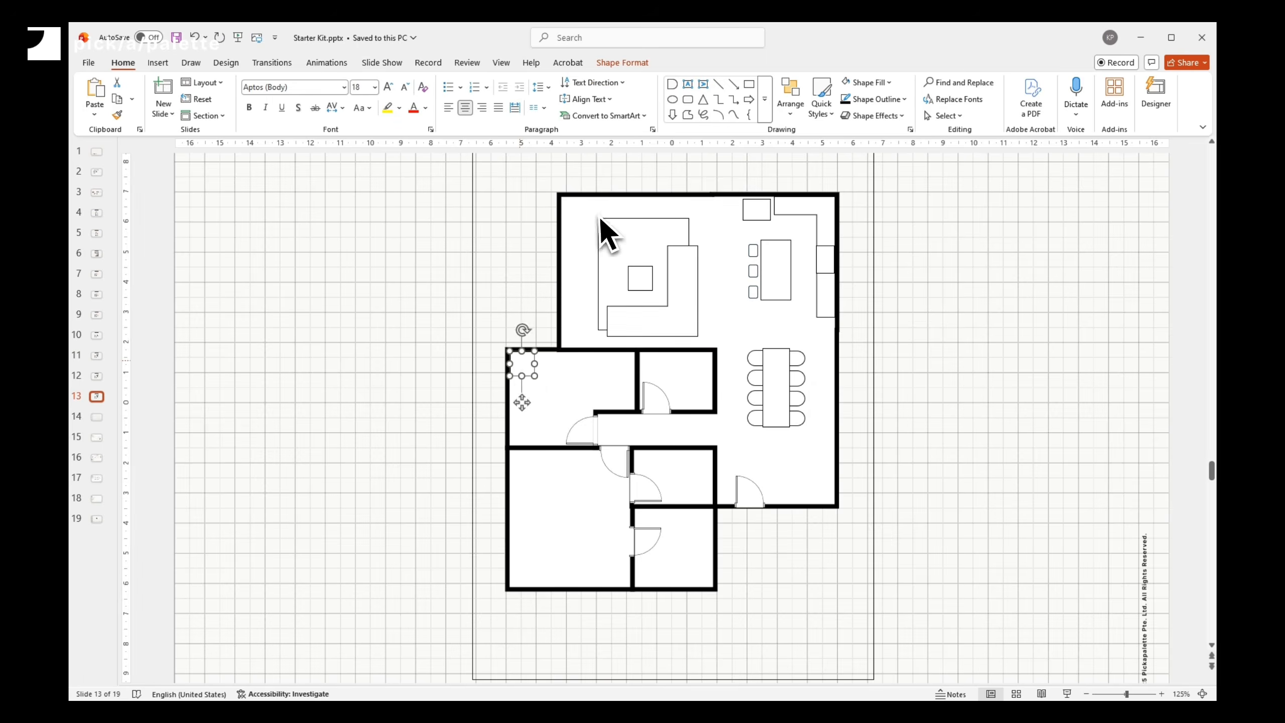
# - Set the selected shape in the upper-left bedroom to 2 cm high and 1 cm wide as a bed
pyautogui.click(622, 63)
pyautogui.click(1147, 88)
pyautogui.write('2')
pyautogui.click(1147, 108)
pyautogui.write('1')
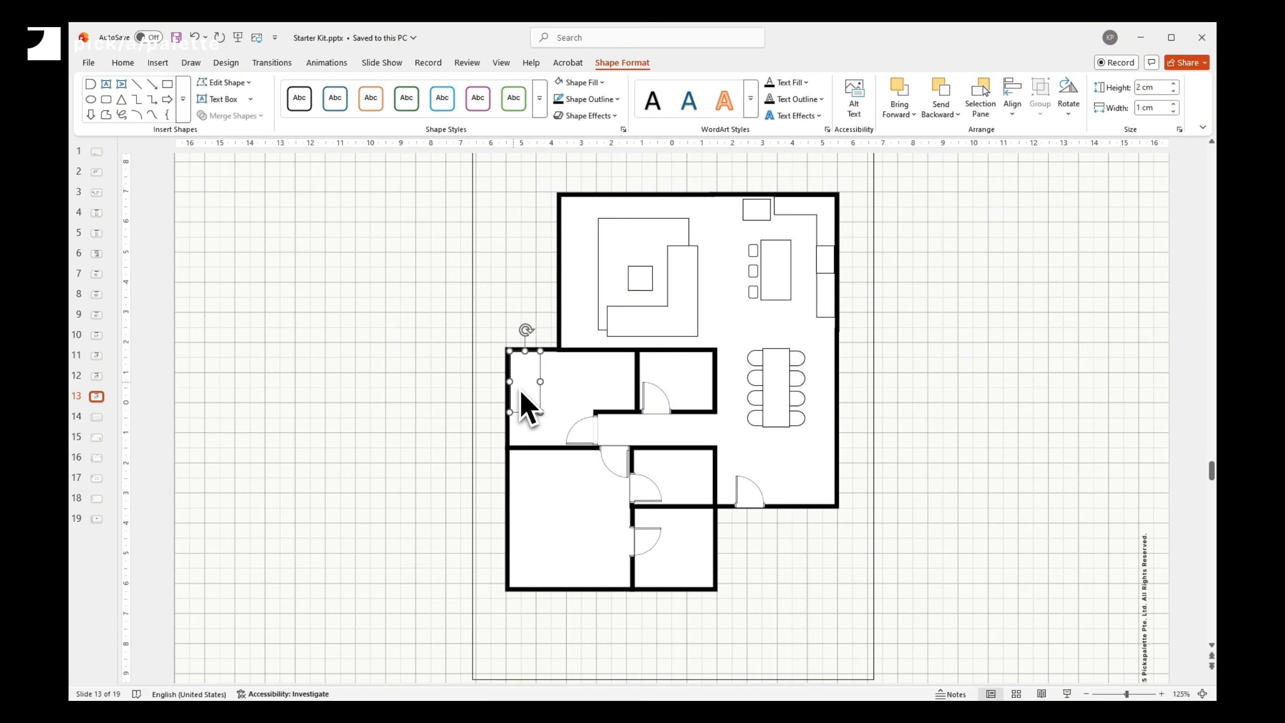
# - Paste a copy, set it to 0.7 cm high and 0.45 cm wide, and place it as a pillow at the bed's head
pyautogui.hotkey('ctrl', 'c')
pyautogui.hotkey('ctrl', 'v')
pyautogui.click(1142, 89)
pyautogui.write('0.70.45')
pyautogui.press('Return')
pyautogui.moveTo(529, 343); pyautogui.dragTo(498, 375)
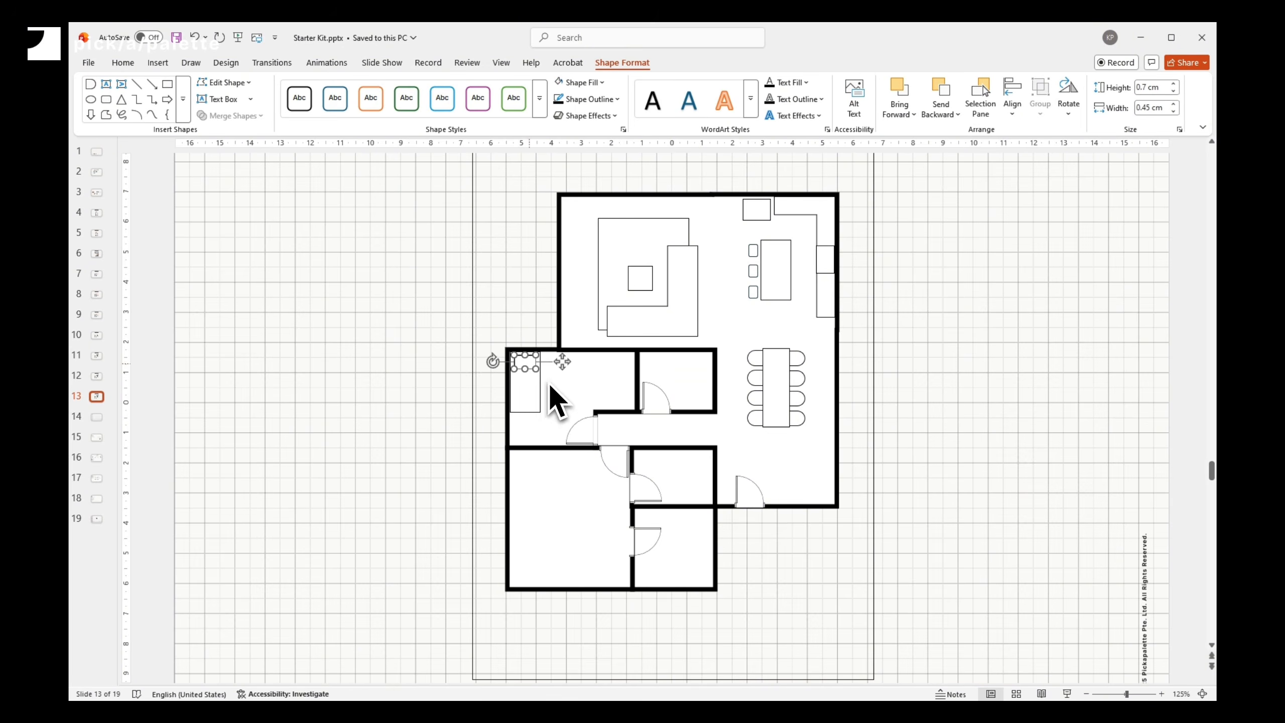
# - Position the upper bedroom's furniture and paste a copy of the bed into the lower bedroom
pyautogui.moveTo(629, 379); pyautogui.dragTo(651, 367)
pyautogui.moveTo(617, 374); pyautogui.dragTo(538, 510)
pyautogui.hotkey('ctrl', 'c')
pyautogui.hotkey('ctrl', 'v')
pyautogui.click(1146, 88)
pyautogui.click(1145, 108)
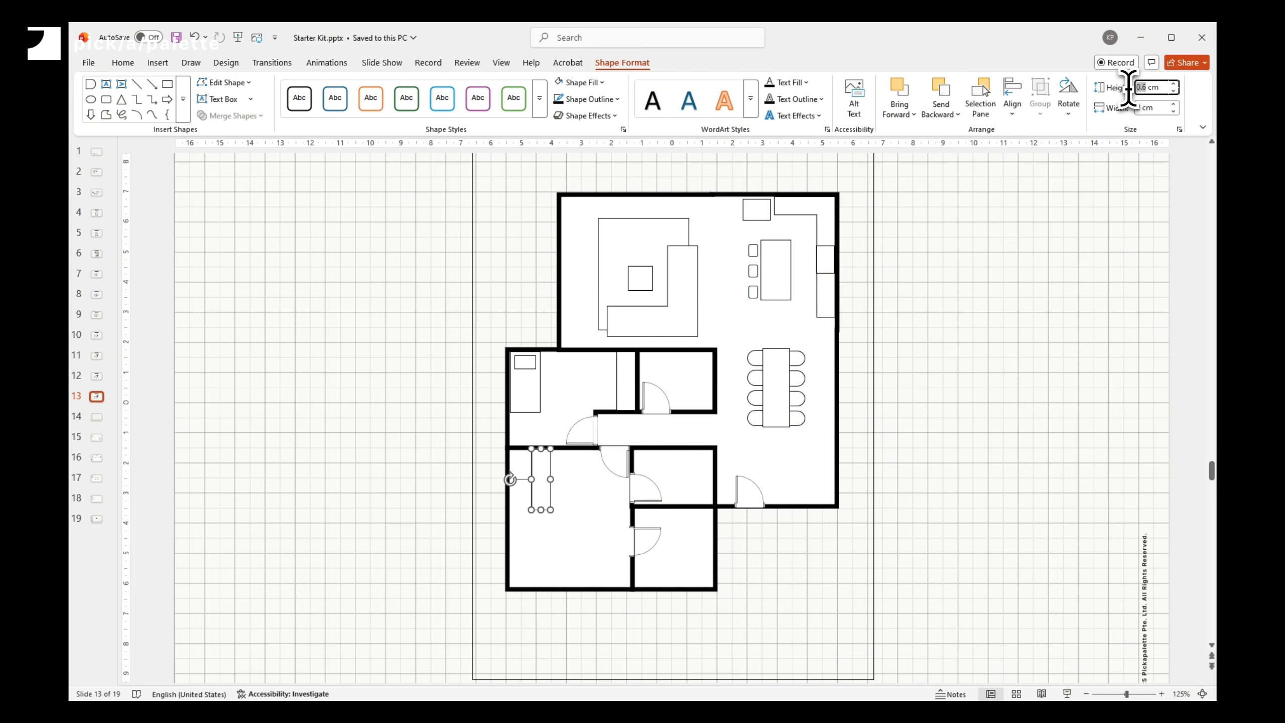
# - Paste another shape, set it to 0.4 cm high and 0.6 cm wide, and place it by the lower bedroom's left wall
pyautogui.hotkey('ctrl', 'v')
pyautogui.write('0.4')
pyautogui.moveTo(1142, 108); pyautogui.dragTo(1133, 108)
pyautogui.write('0.6')
pyautogui.moveTo(486, 506); pyautogui.dragTo(513, 534)
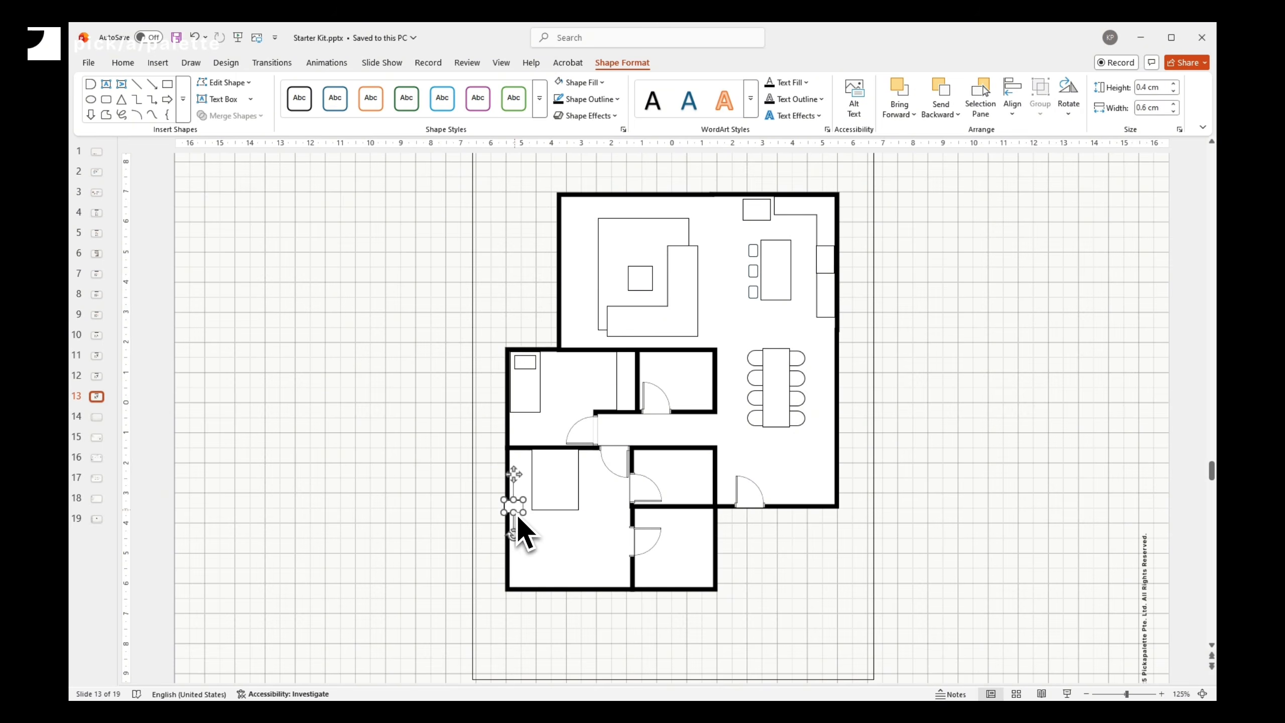
# - Arrange the bed and bedside pieces along the lower bedroom's top wall and align them
pyautogui.moveTo(544, 470); pyautogui.dragTo(589, 458)
pyautogui.keyDown('shift'); pyautogui.click(552, 471); pyautogui.keyUp('shift')
pyautogui.keyDown('shift'); pyautogui.click(519, 458); pyautogui.keyUp('shift')
pyautogui.click(1013, 102)
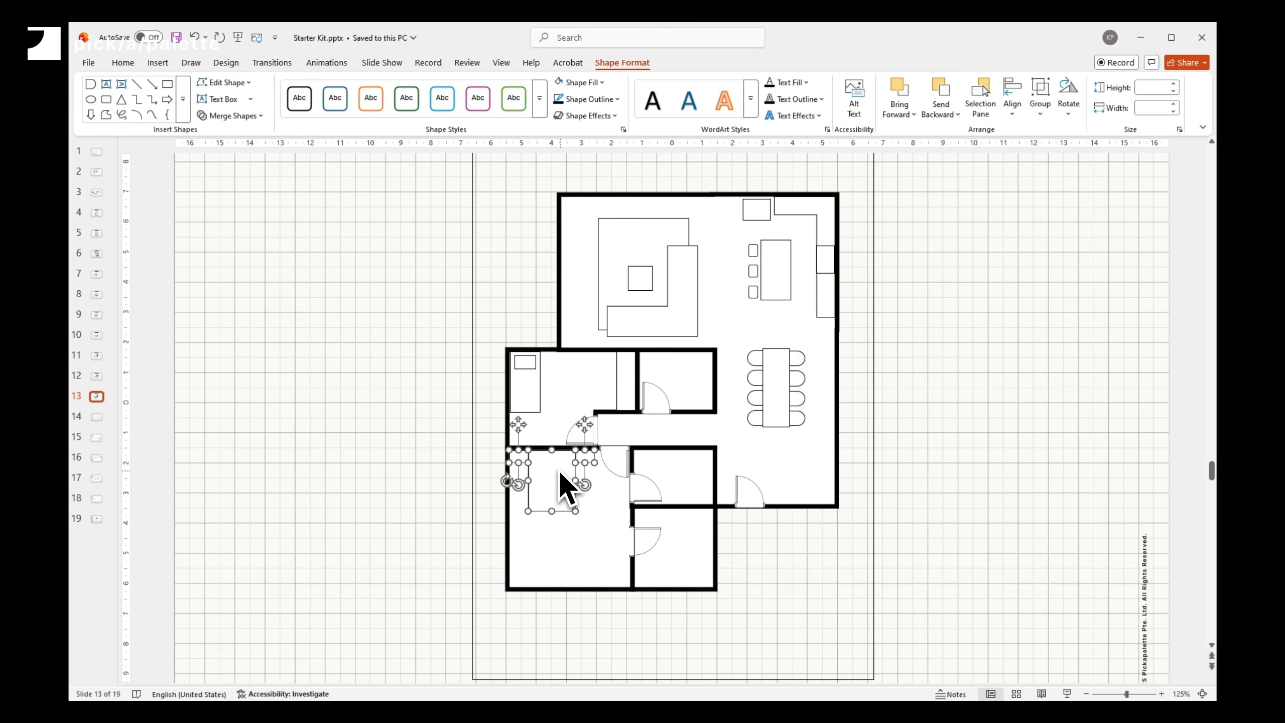
# - Copy a pillow from the upper bedroom onto the lower bedroom's bed
pyautogui.click(525, 362)
pyautogui.hotkey('ctrl', 'c')
pyautogui.hotkey('ctrl', 'v')
pyautogui.moveTo(537, 379); pyautogui.dragTo(664, 492)
# - Build a counter in the small room beside the lower bedroom from pasted pieces, align them and union them
pyautogui.moveTo(657, 511); pyautogui.dragTo(712, 459)
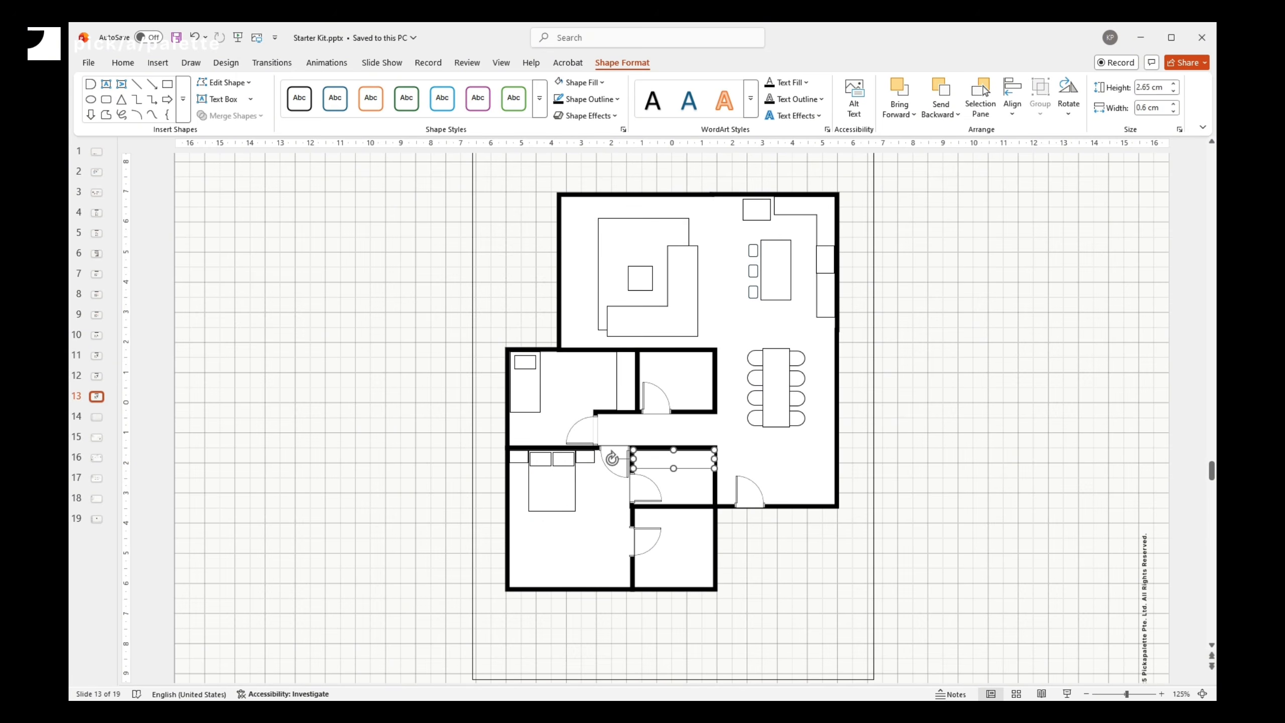
pyautogui.hotkey('ctrl', 'c')
pyautogui.hotkey('ctrl', 'v')
pyautogui.moveTo(624, 474); pyautogui.dragTo(686, 413)
pyautogui.moveTo(679, 481); pyautogui.dragTo(696, 504)
pyautogui.keyDown('shift'); pyautogui.click(663, 460); pyautogui.keyUp('shift')
pyautogui.click(1013, 101)
pyautogui.click(1030, 182)
pyautogui.click(232, 116)
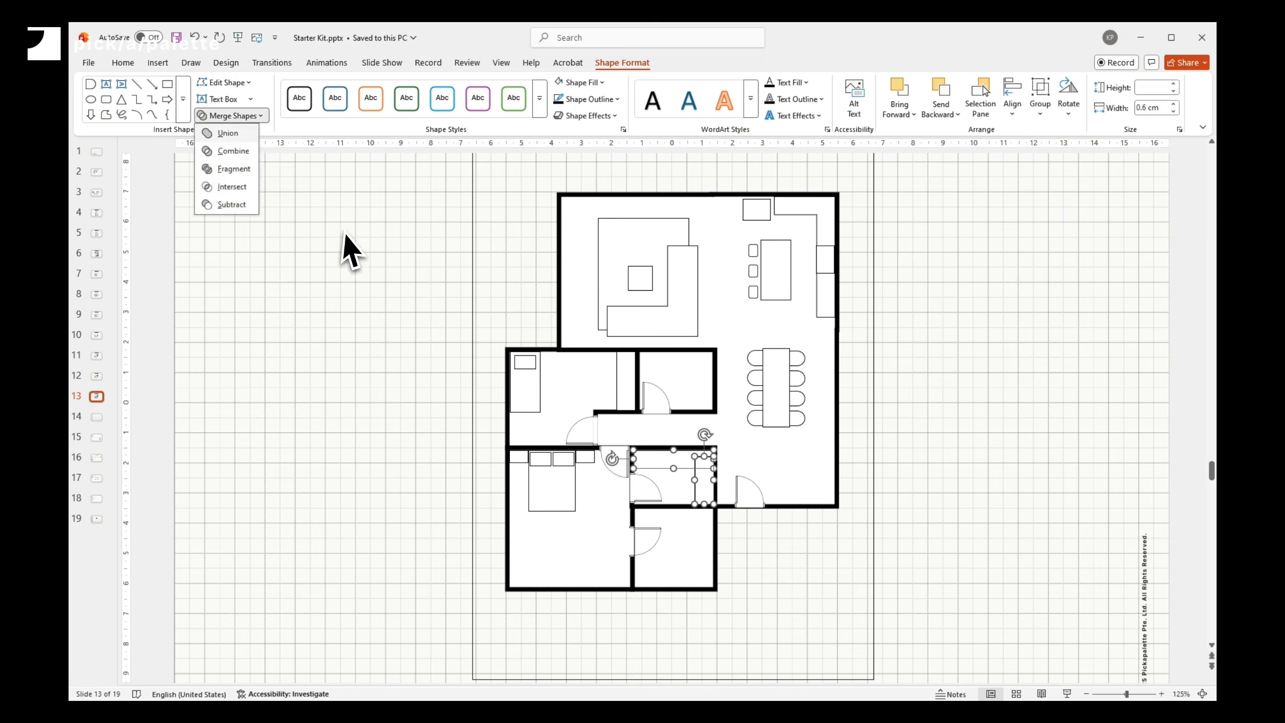
pyautogui.click(227, 133)
# - Paste a copy of a small fixture into the lower bathroom
pyautogui.click(586, 458)
pyautogui.hotkey('ctrl', 'c')
pyautogui.hotkey('ctrl', 'v')
pyautogui.moveTo(596, 468)
pyautogui.mouseDown()
pyautogui.moveTo(634, 484)
pyautogui.moveTo(646, 516)
pyautogui.moveTo(715, 521)
pyautogui.moveTo(712, 564)
pyautogui.moveTo(657, 517)
pyautogui.moveTo(689, 549)
pyautogui.mouseUp()
# - Insert a shape, style its fill and outline, and paste a copy of it into the lower bathroom
pyautogui.click(158, 63)
pyautogui.click(322, 97)
pyautogui.click(398, 149)
pyautogui.press('Return')
pyautogui.click(586, 82)
pyautogui.click(559, 147)
pyautogui.click(607, 100)
pyautogui.moveTo(715, 419)
pyautogui.click(767, 434)
pyautogui.hotkey('ctrl', 'c')
pyautogui.hotkey('ctrl', 'v')
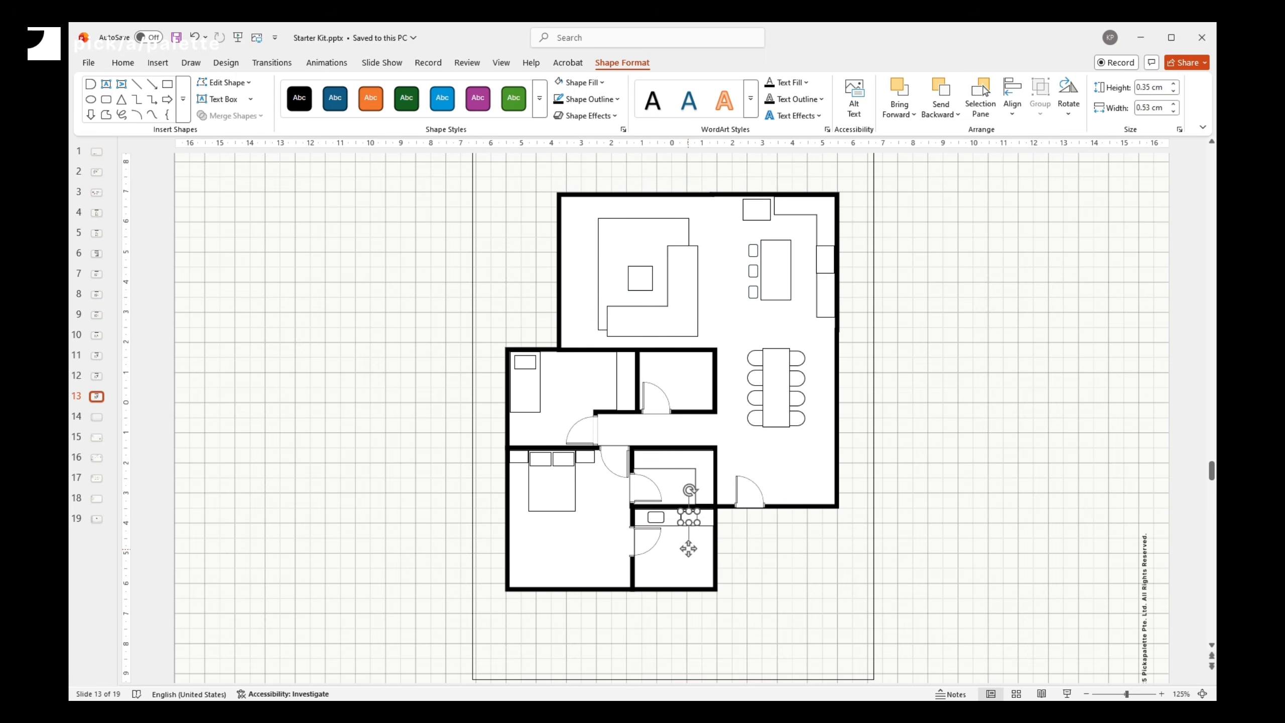
# - Paste a copy of a bedroom shape, set its width to 0.95 cm, and move it into the upper bathroom
pyautogui.click(528, 392)
pyautogui.hotkey('ctrl', 'c')
pyautogui.hotkey('ctrl', 'v')
pyautogui.moveTo(547, 408); pyautogui.dragTo(659, 570)
pyautogui.click(1143, 109)
pyautogui.write('0.95')
pyautogui.press('Return')
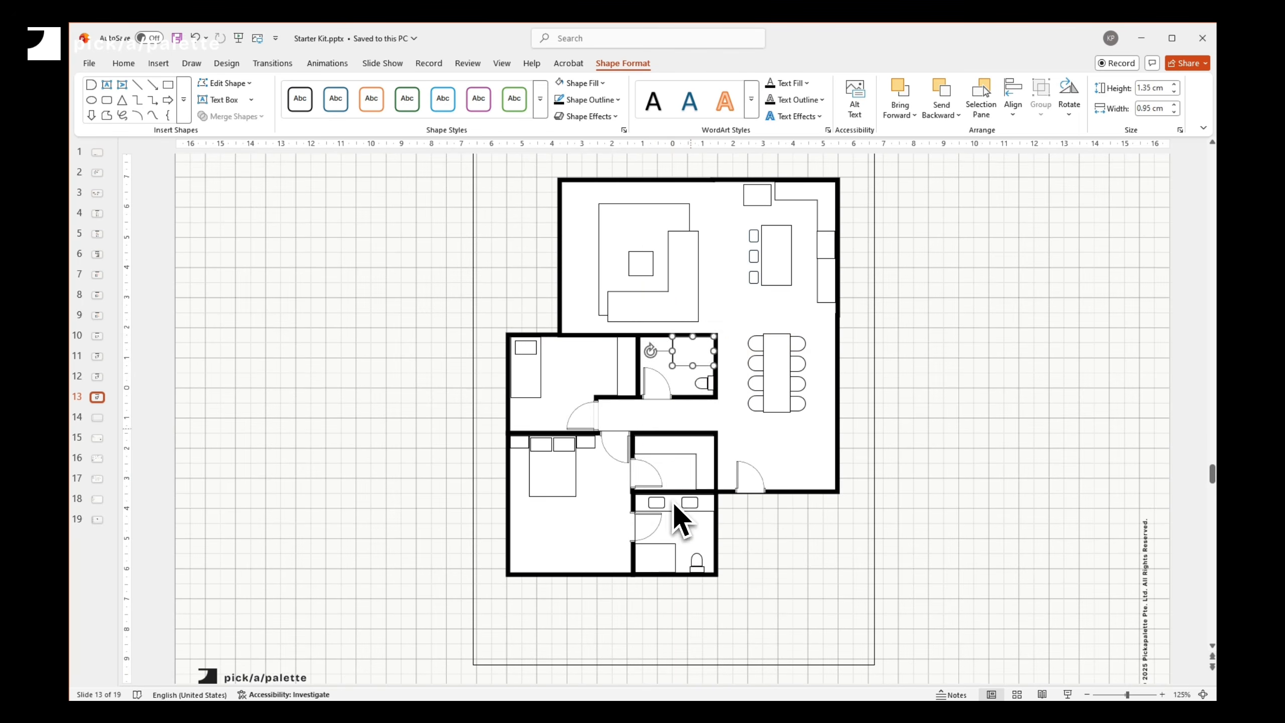
pyautogui.moveTo(680, 516); pyautogui.dragTo(697, 348)
pyautogui.click(912, 437)
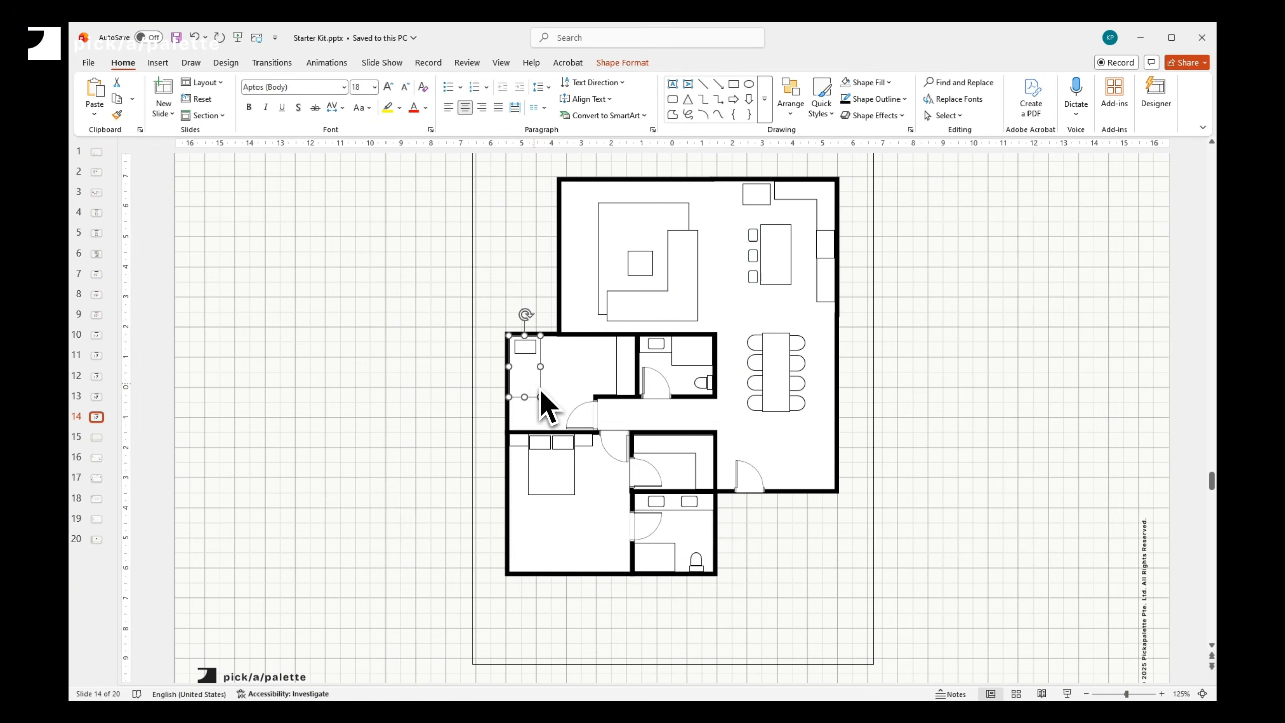
# - Add a small shape about 0.4 cm square in the lower bedroom's lower-left corner and style its fill and outline
pyautogui.moveTo(539, 390); pyautogui.dragTo(528, 512)
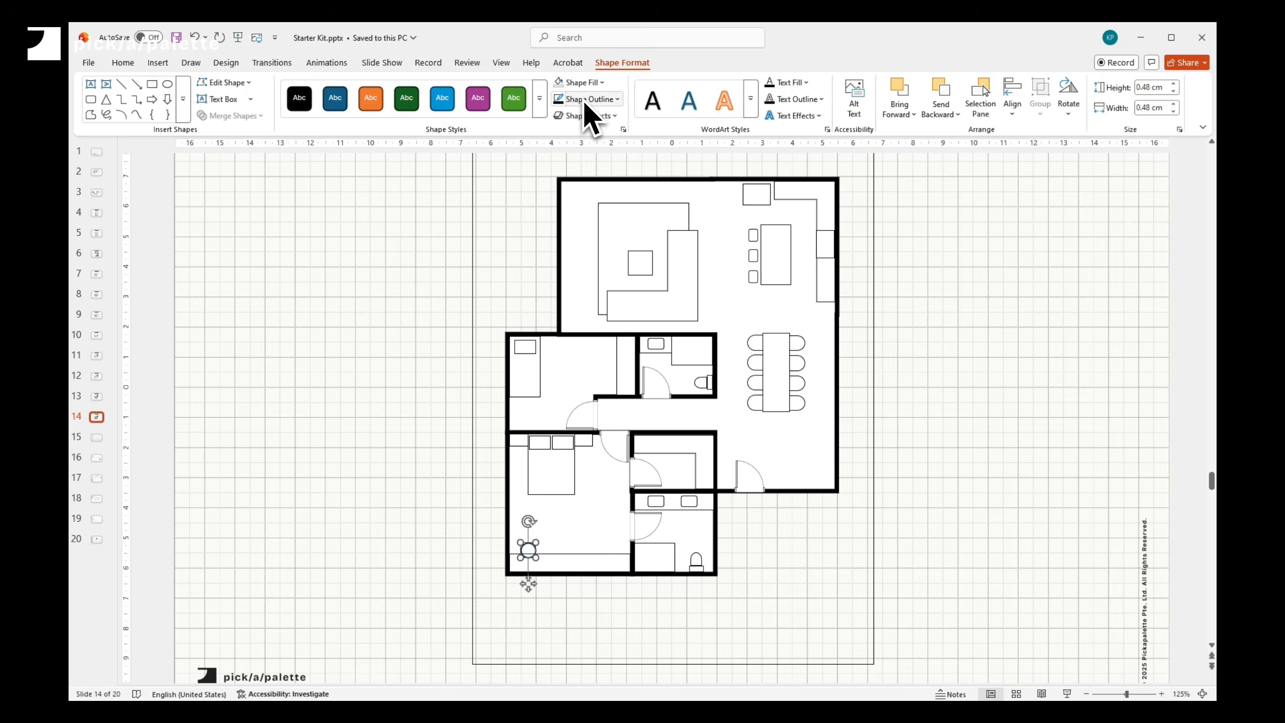
pyautogui.click(583, 83)
pyautogui.click(561, 146)
pyautogui.click(584, 99)
pyautogui.click(577, 163)
pyautogui.click(585, 99)
pyautogui.click(791, 417)
pyautogui.click(1147, 88)
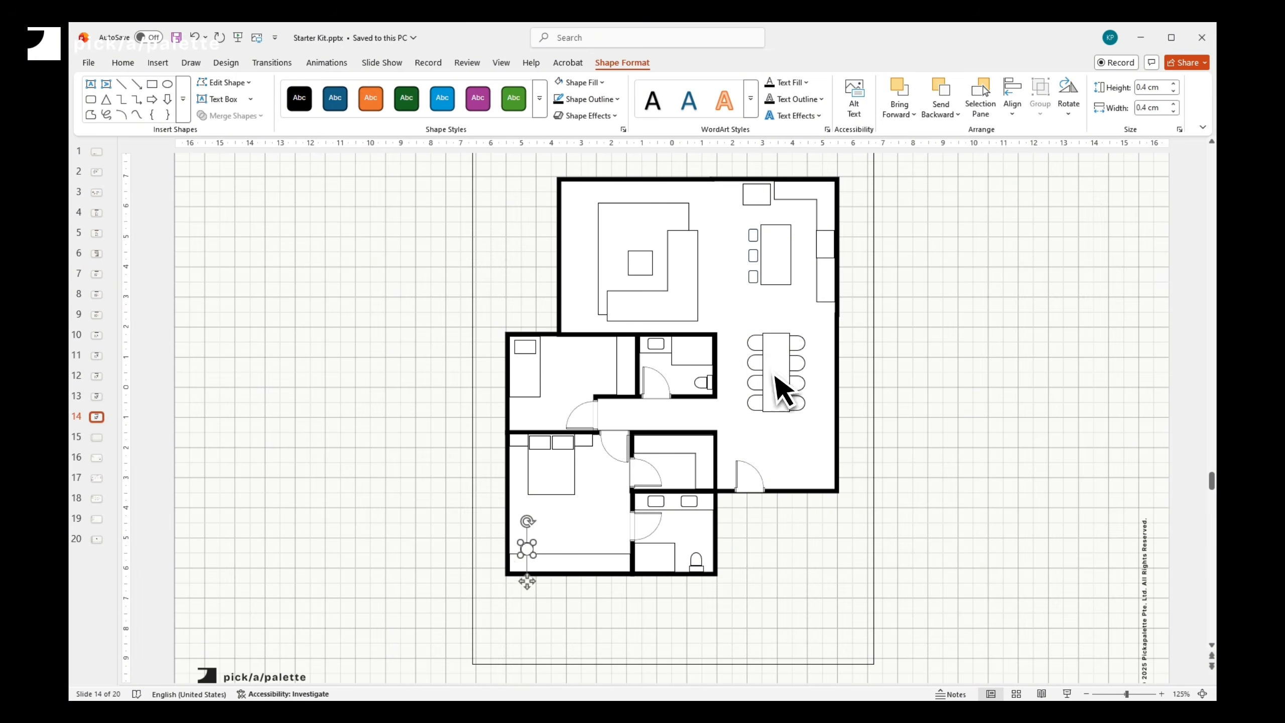
# - Copy window shapes onto the bedrooms' left walls and the living area's right wall
pyautogui.rightClick(554, 565)
pyautogui.click(681, 362)
pyautogui.hotkey('ctrl', 'c')
pyautogui.hotkey('ctrl', 'v')
pyautogui.moveTo(597, 578); pyautogui.dragTo(789, 486)
pyautogui.moveTo(715, 480); pyautogui.dragTo(842, 506)
pyautogui.hotkey('ctrl', 'c')
pyautogui.hotkey('ctrl', 'v')
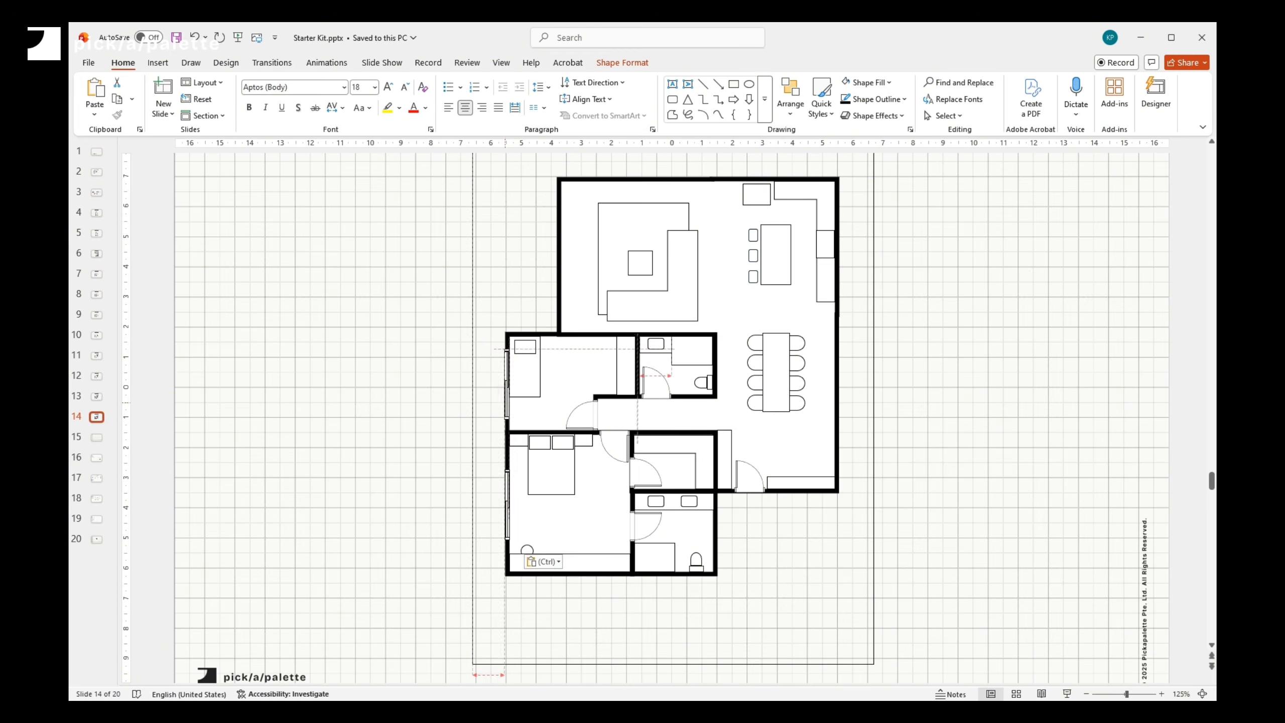
pyautogui.moveTo(508, 380); pyautogui.dragTo(843, 417)
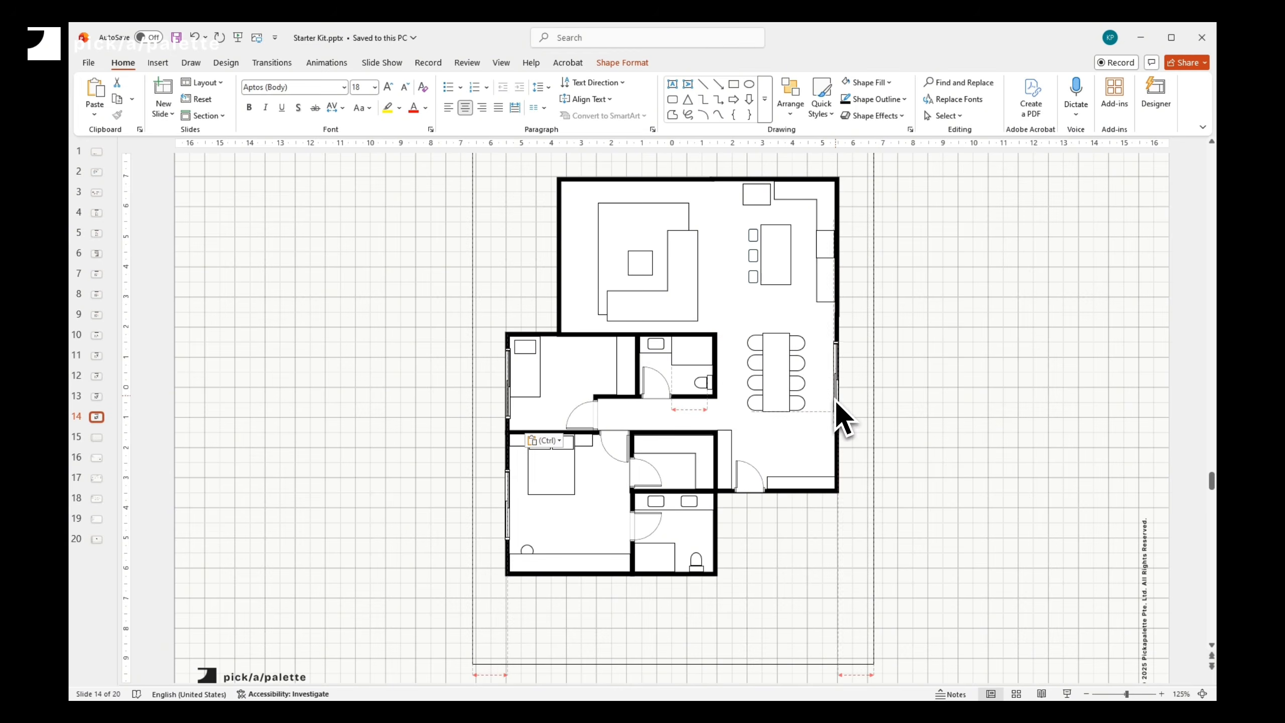
# - Place a window on the living area's top wall
pyautogui.scroll(1, 632, 201)
pyautogui.moveTo(635, 169); pyautogui.dragTo(691, 226)
pyautogui.moveTo(651, 231); pyautogui.dragTo(649, 217)
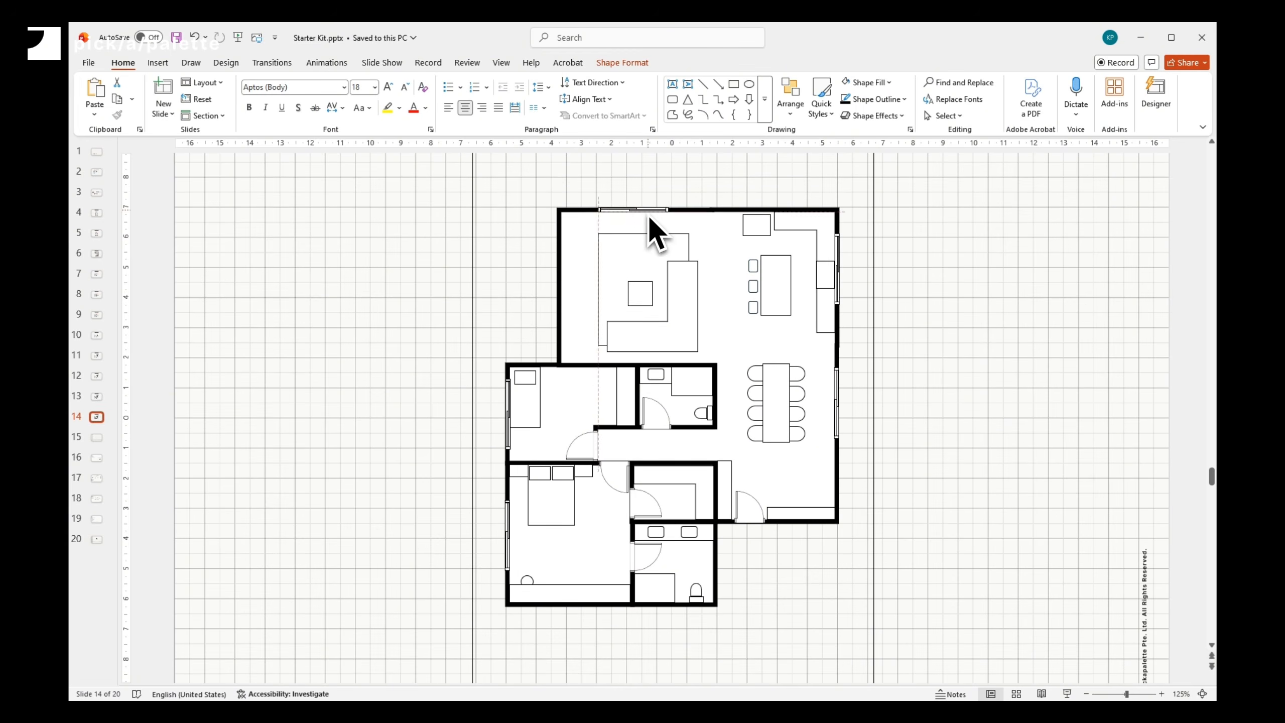
# - Add a window on the living area's bottom wall and stretch a long rectangle below the plan as a walkway
pyautogui.click(573, 511)
pyautogui.moveTo(655, 580); pyautogui.dragTo(737, 540)
pyautogui.moveTo(766, 539); pyautogui.dragTo(777, 542)
pyautogui.scroll(-1, 752, 555)
pyautogui.moveTo(752, 508); pyautogui.dragTo(750, 649)
pyautogui.moveTo(743, 581); pyautogui.dragTo(799, 541)
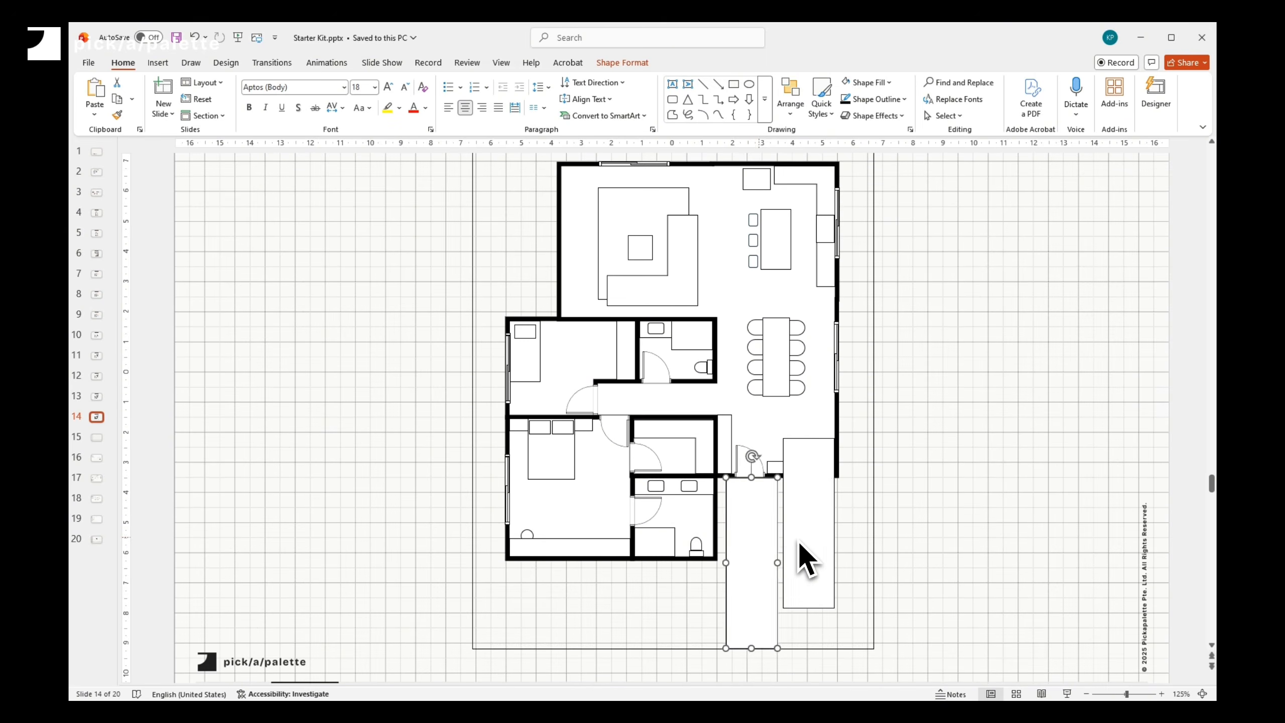
# - Move a long rectangle above the plan, stretch it across the top wall, and set its width to 2 cm
pyautogui.scroll(3, 805, 405)
pyautogui.moveTo(809, 373); pyautogui.dragTo(593, 229)
pyautogui.moveTo(728, 230); pyautogui.dragTo(824, 237)
pyautogui.click(623, 63)
pyautogui.click(1131, 109)
pyautogui.write('2')
pyautogui.click(874, 397)
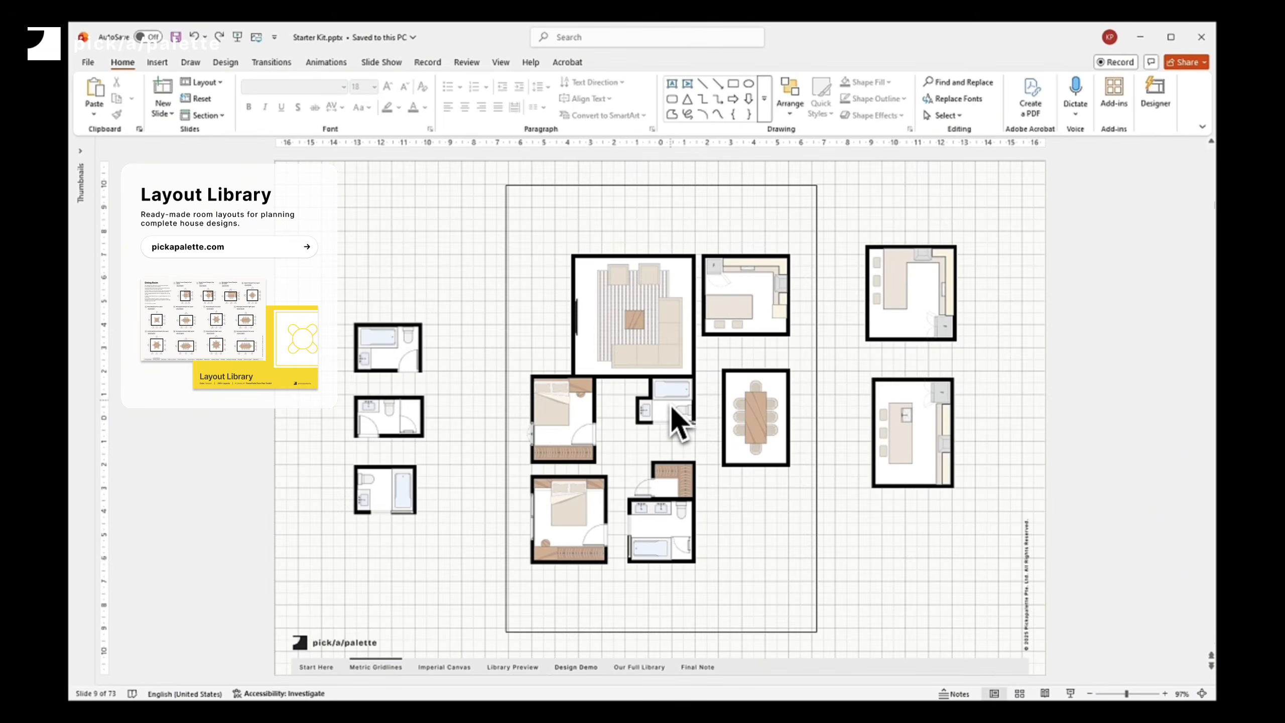
# - Move a bathroom layout into the left column and line up the bathroom layouts vertically
pyautogui.click(670, 404)
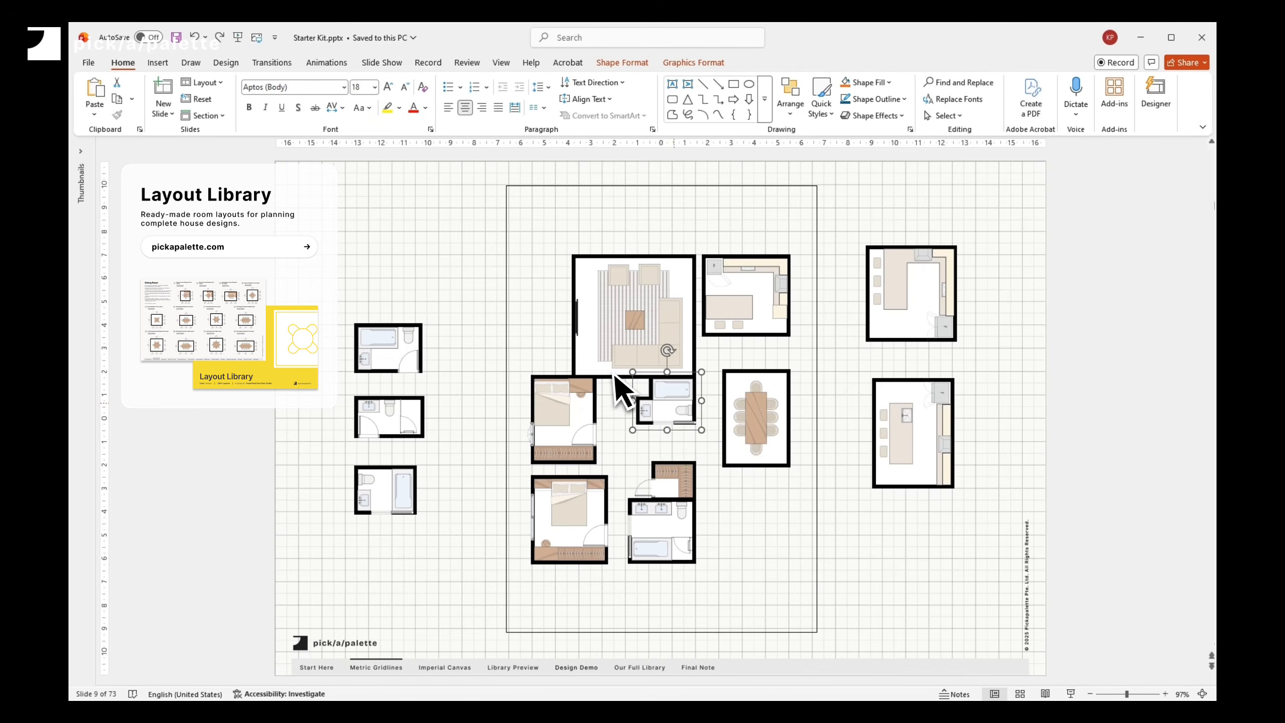
pyautogui.moveTo(615, 372); pyautogui.dragTo(387, 281)
pyautogui.moveTo(393, 361)
pyautogui.mouseDown()
pyautogui.moveTo(668, 405)
pyautogui.moveTo(493, 352)
pyautogui.moveTo(390, 351)
pyautogui.mouseUp()
pyautogui.moveTo(394, 422)
pyautogui.mouseDown()
pyautogui.moveTo(665, 401)
pyautogui.moveTo(391, 430)
pyautogui.mouseUp()
pyautogui.moveTo(400, 493)
pyautogui.mouseDown()
pyautogui.moveTo(681, 402)
pyautogui.moveTo(398, 499)
pyautogui.mouseUp()
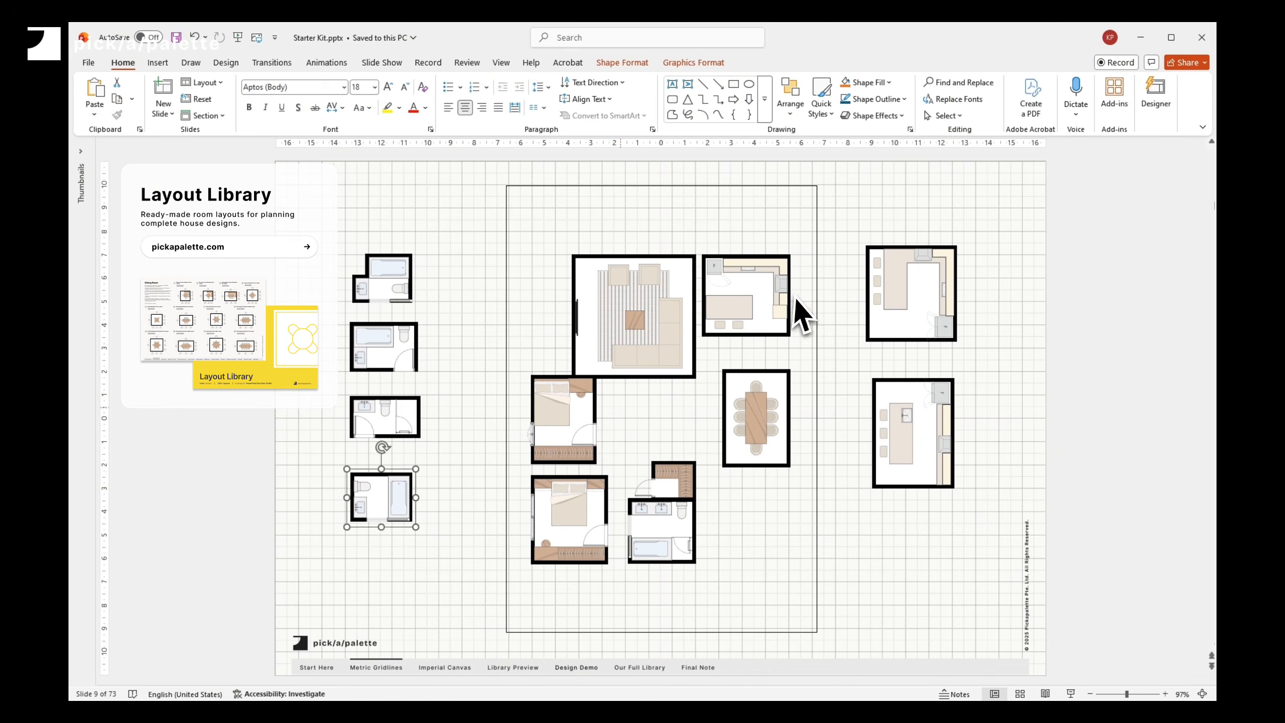